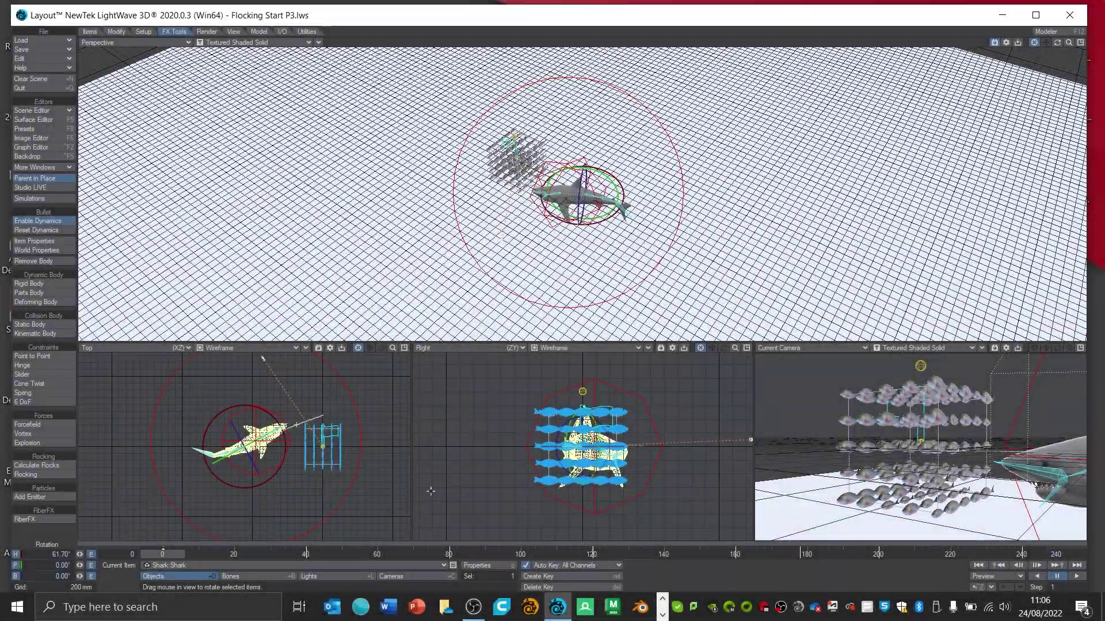
Step: Play the flocking animation to watch the fish swarm around the shark
click(1074, 576)
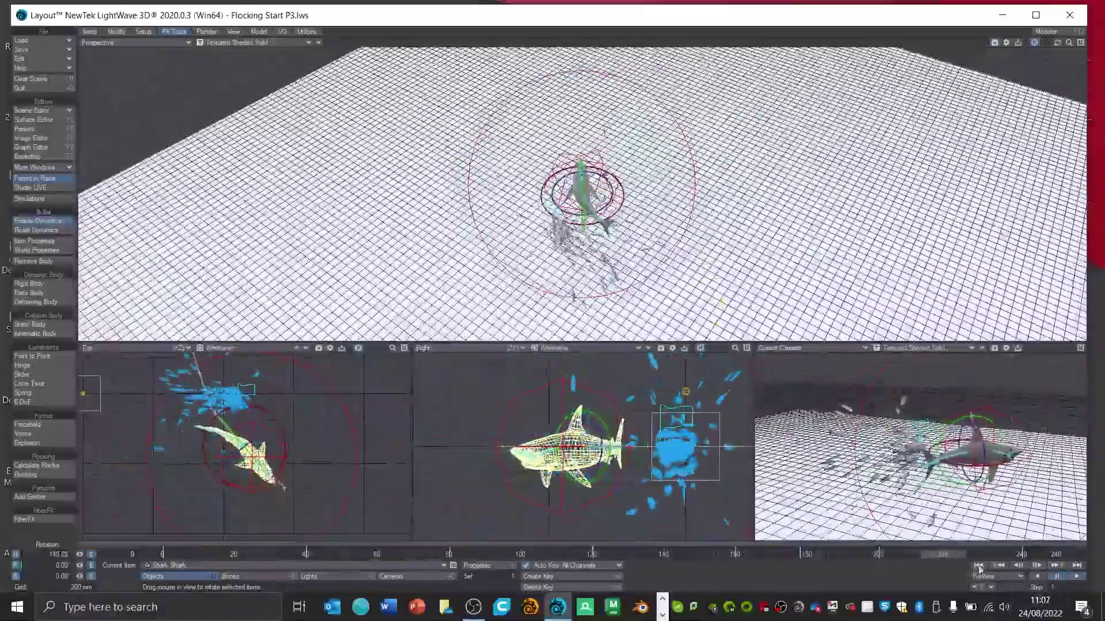
Step: Rewind to the first frame and select Shark:Shark in the Scene Editor
click(979, 566)
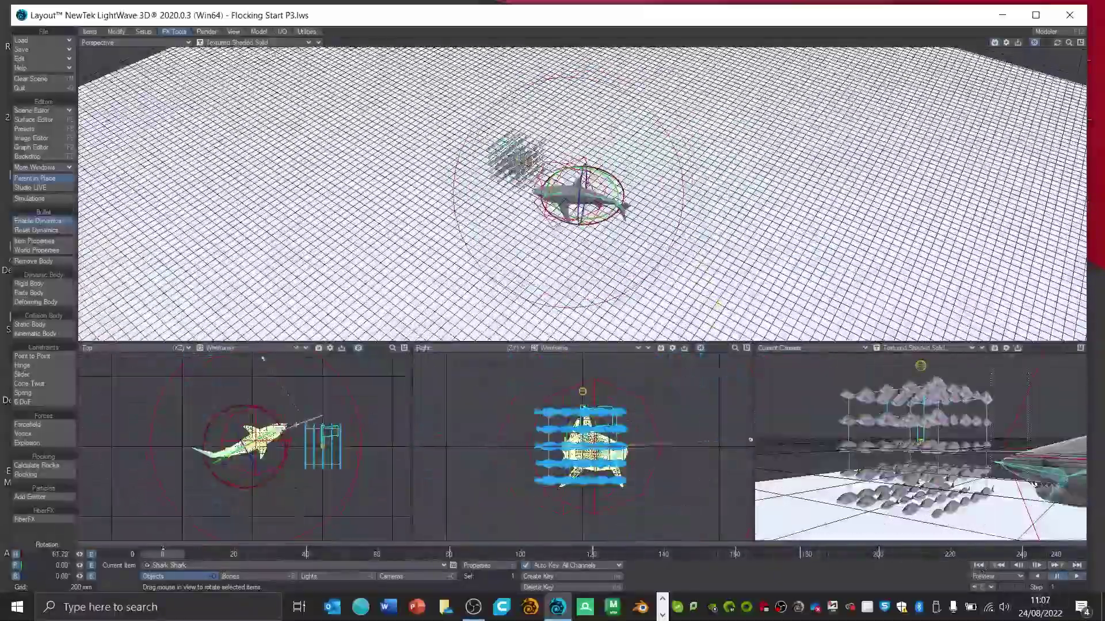
click(40, 109)
click(41, 109)
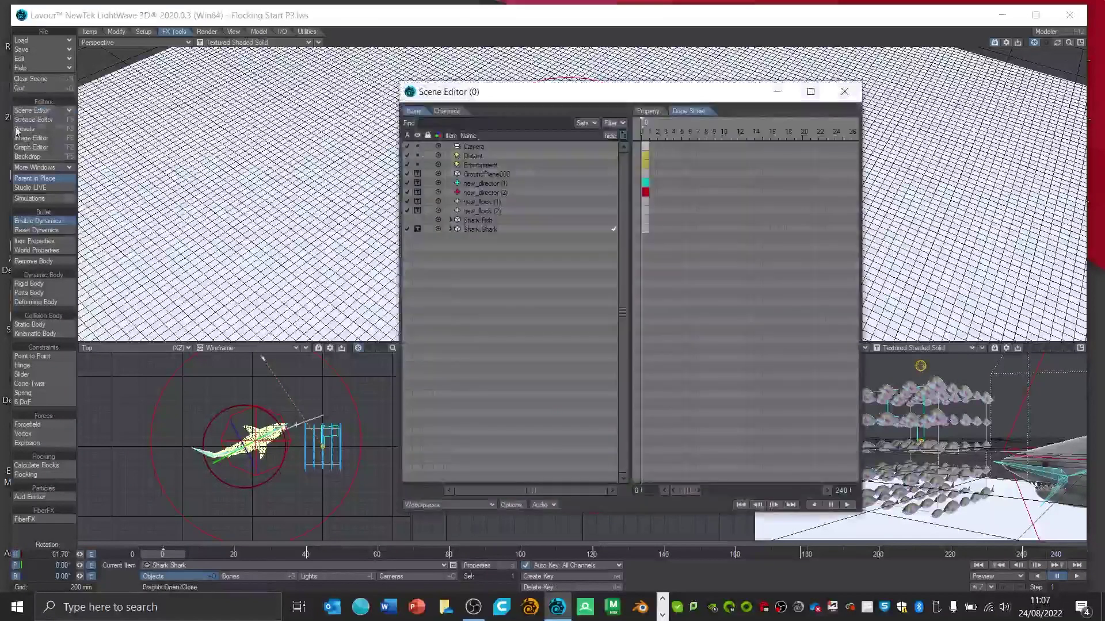
click(492, 229)
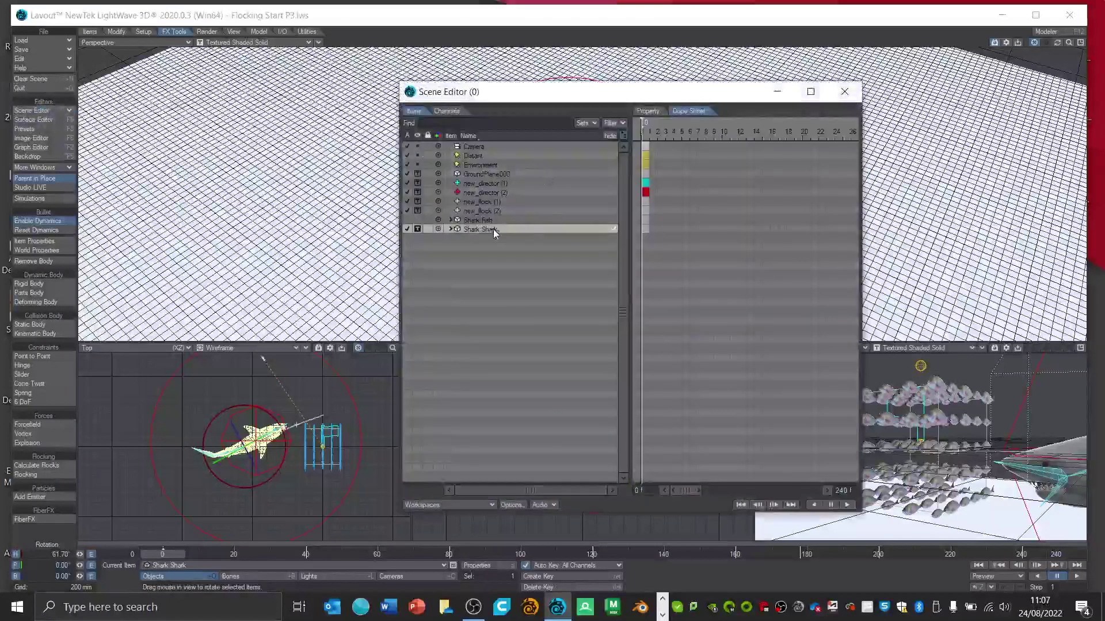
click(451, 229)
click(451, 229)
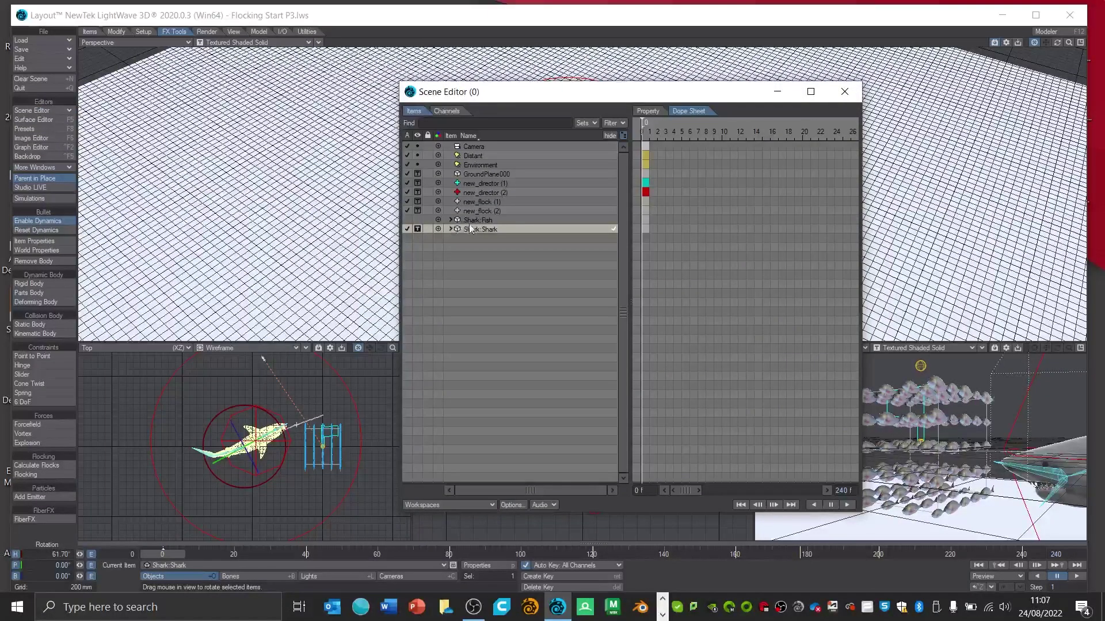
Step: Clone Shark:Shark's whole hierarchy to create Shark:Shark (2), then close the Scene Editor
right_click(473, 228)
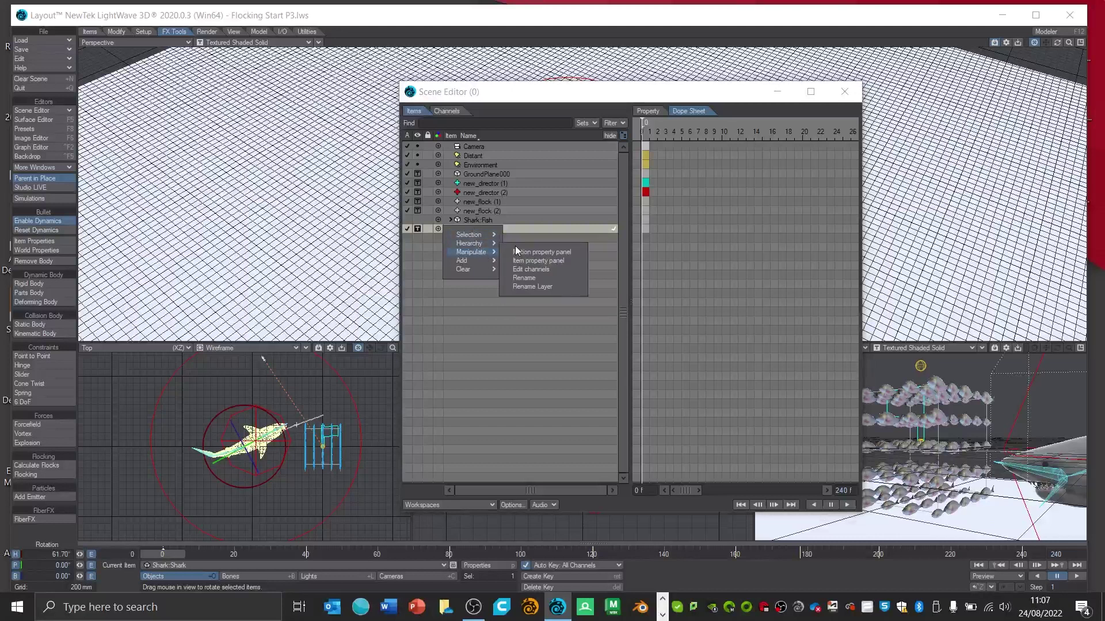
mouse_move(466, 260)
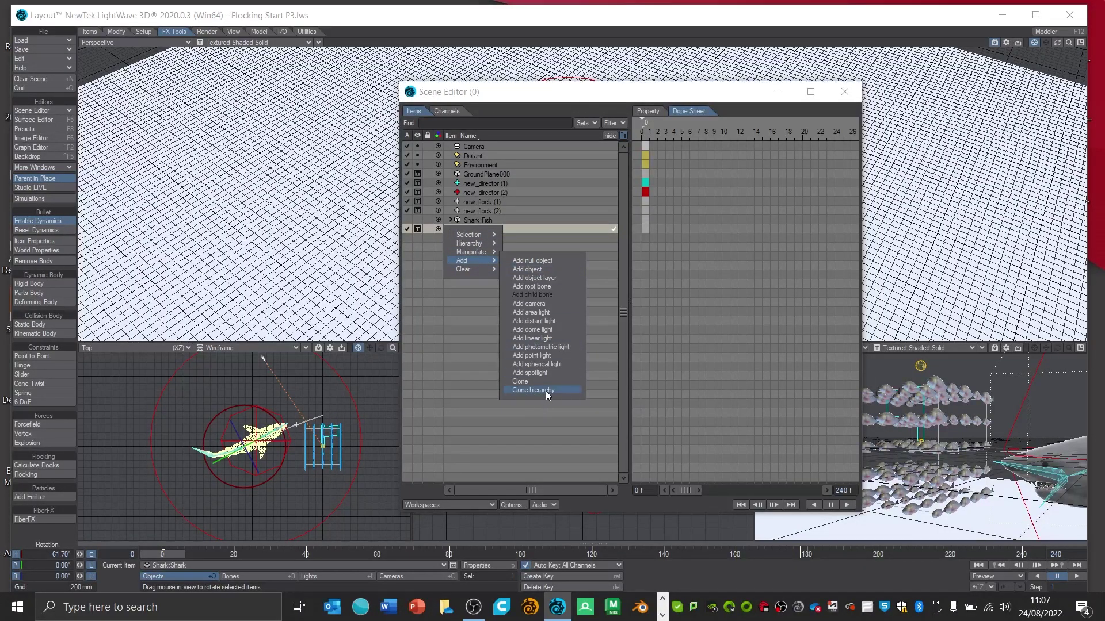
click(546, 391)
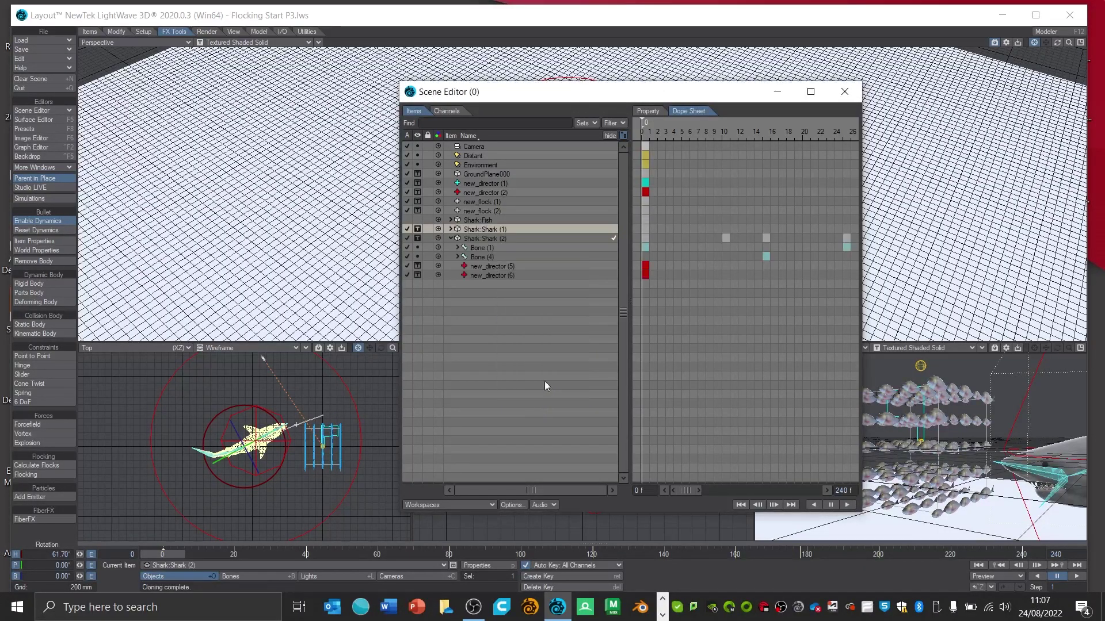
click(451, 238)
click(475, 240)
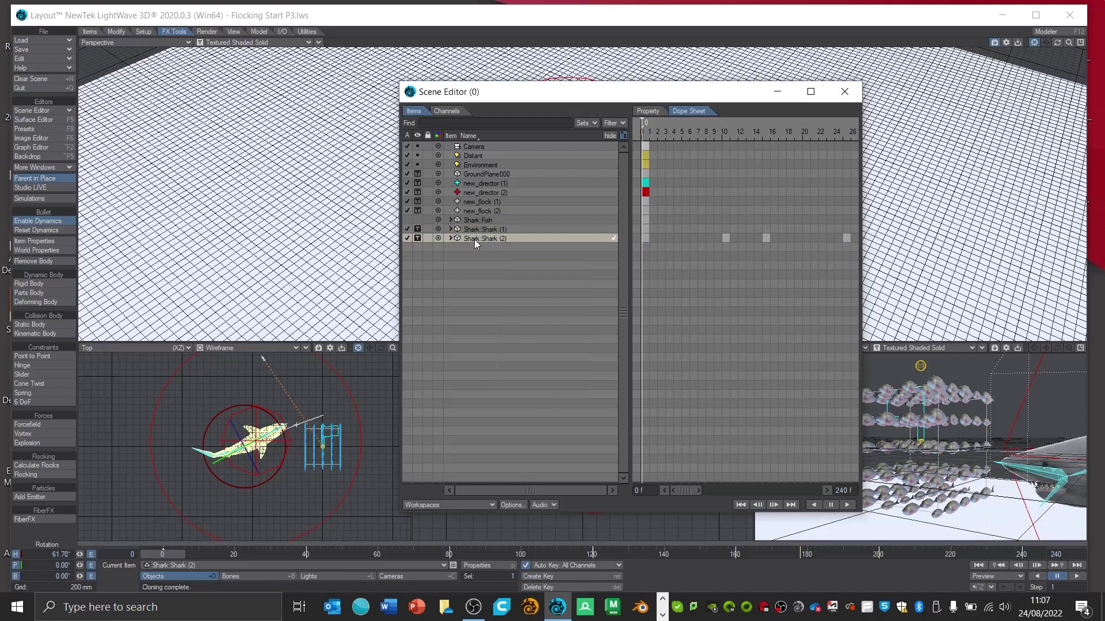
drag(546, 96, 547, 104)
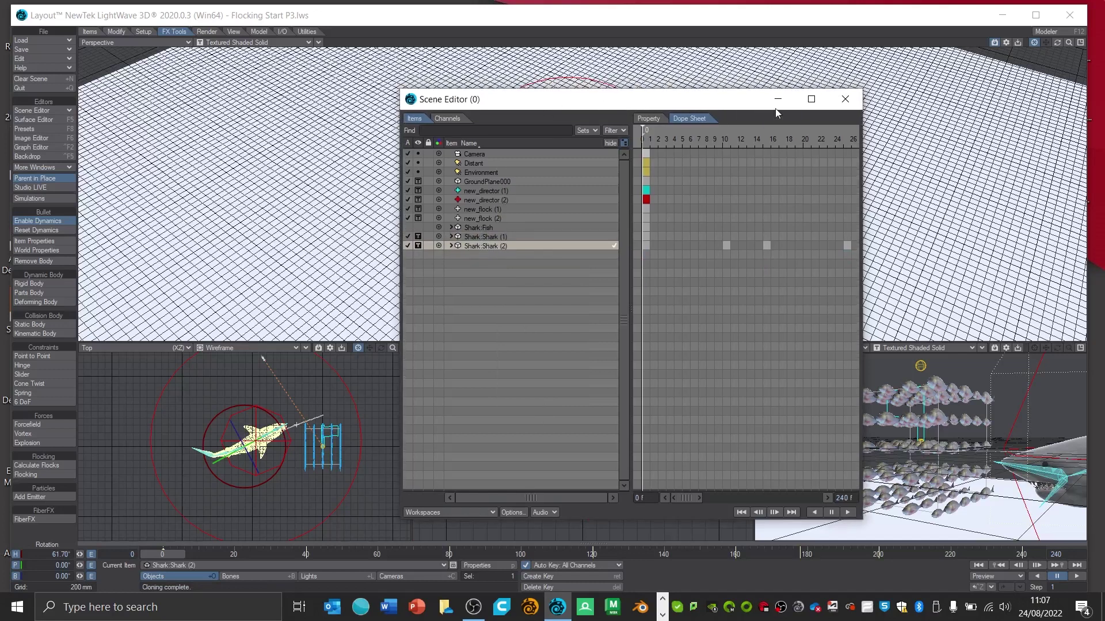
click(846, 100)
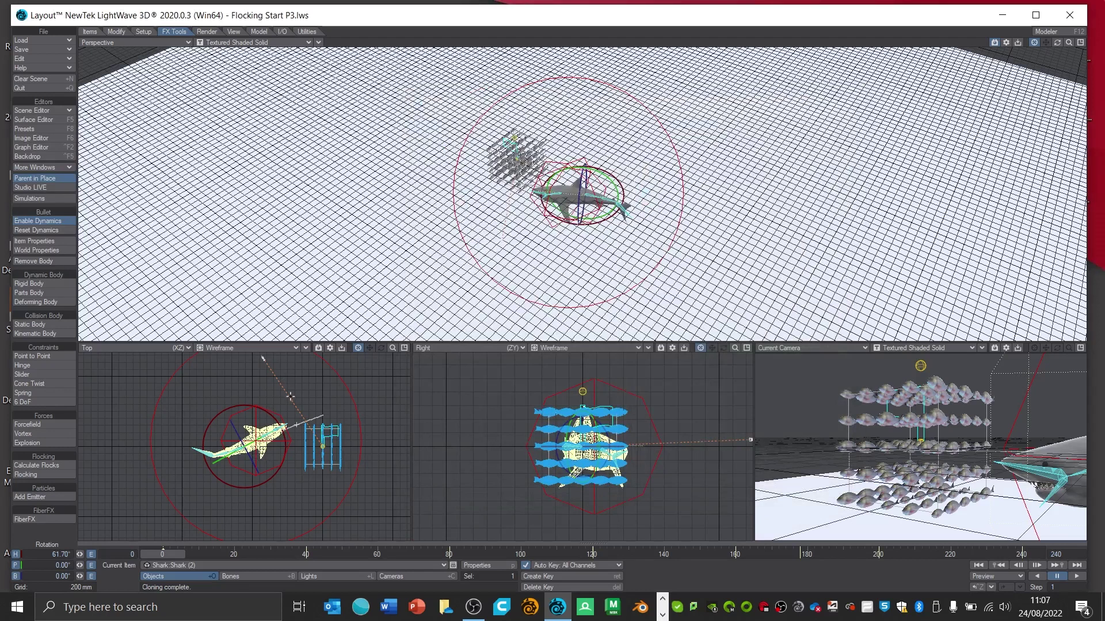
Step: Offset Shark:Shark (2)'s whole path with Move Path in Top view, then scrub to frame 36
click(115, 32)
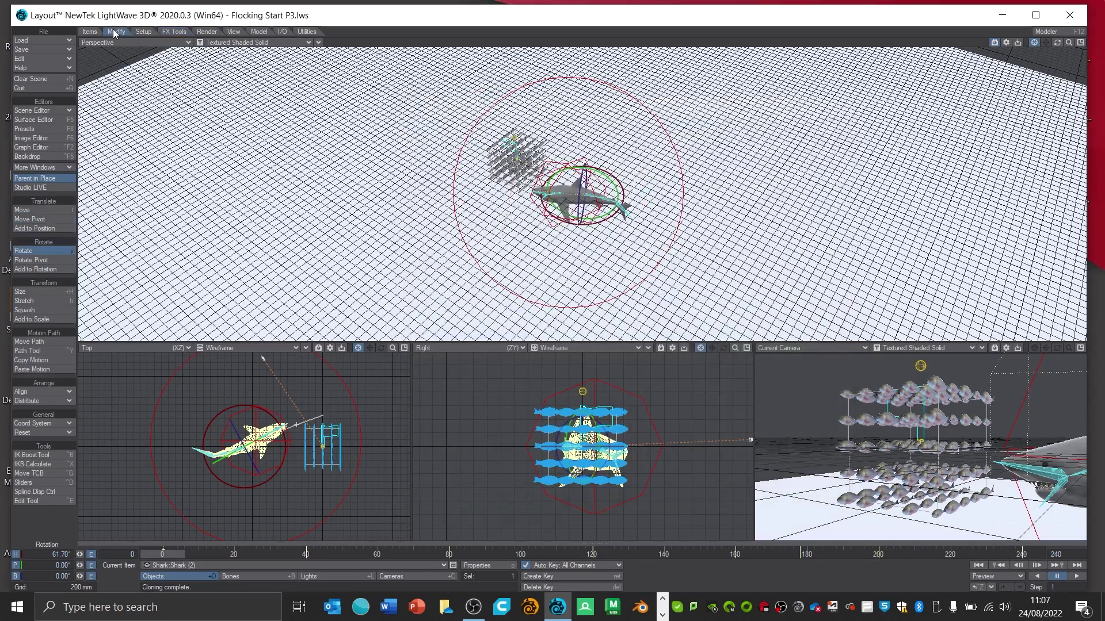
click(43, 341)
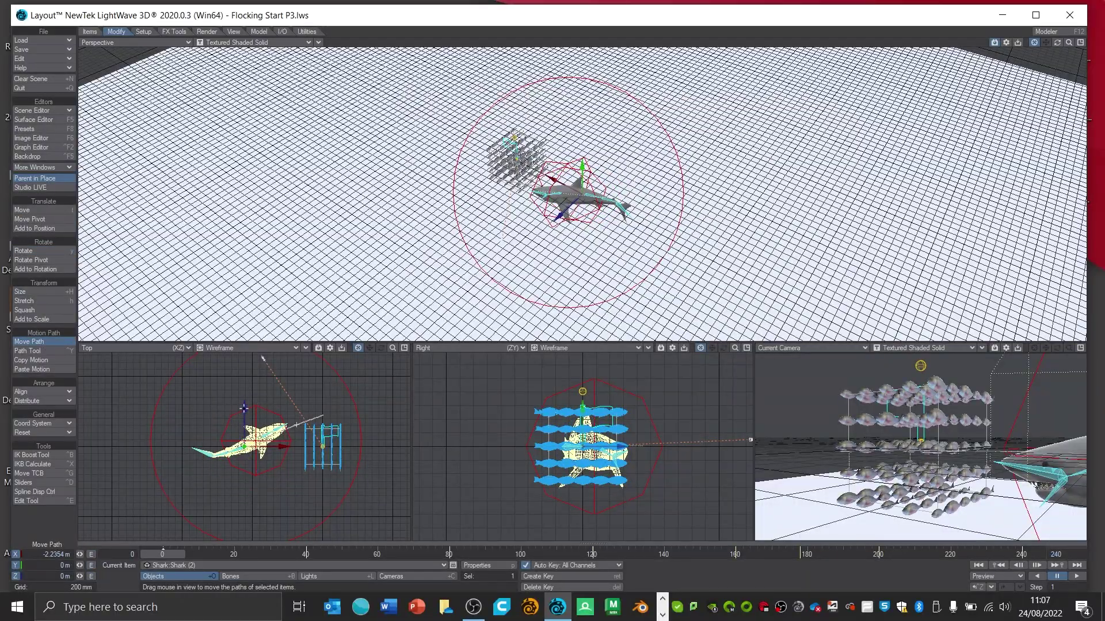
drag(244, 408, 244, 406)
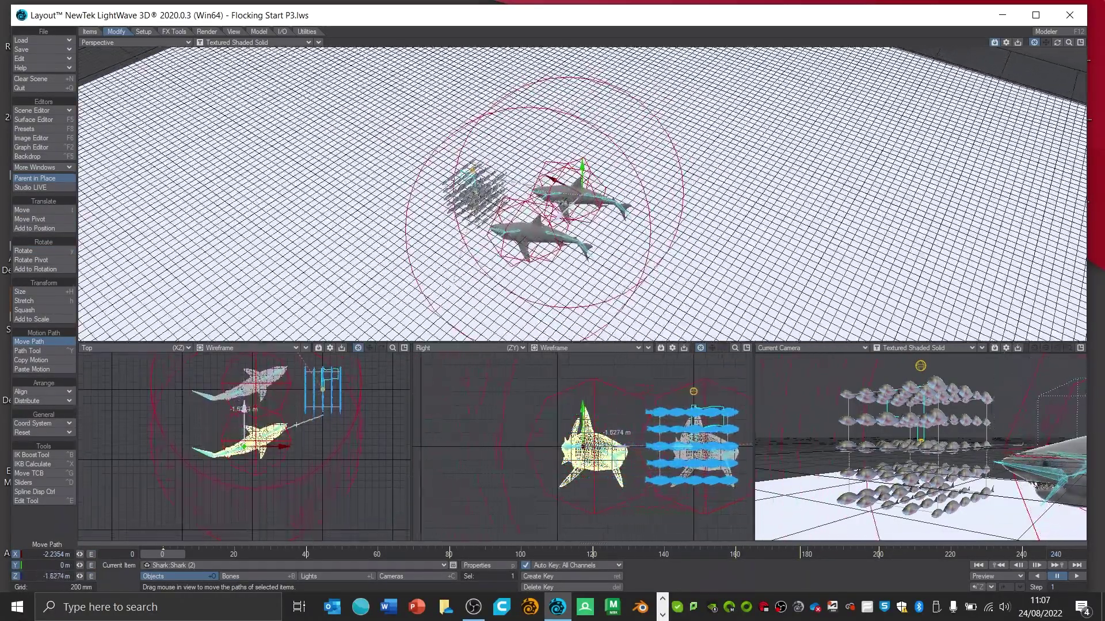
drag(164, 554, 284, 554)
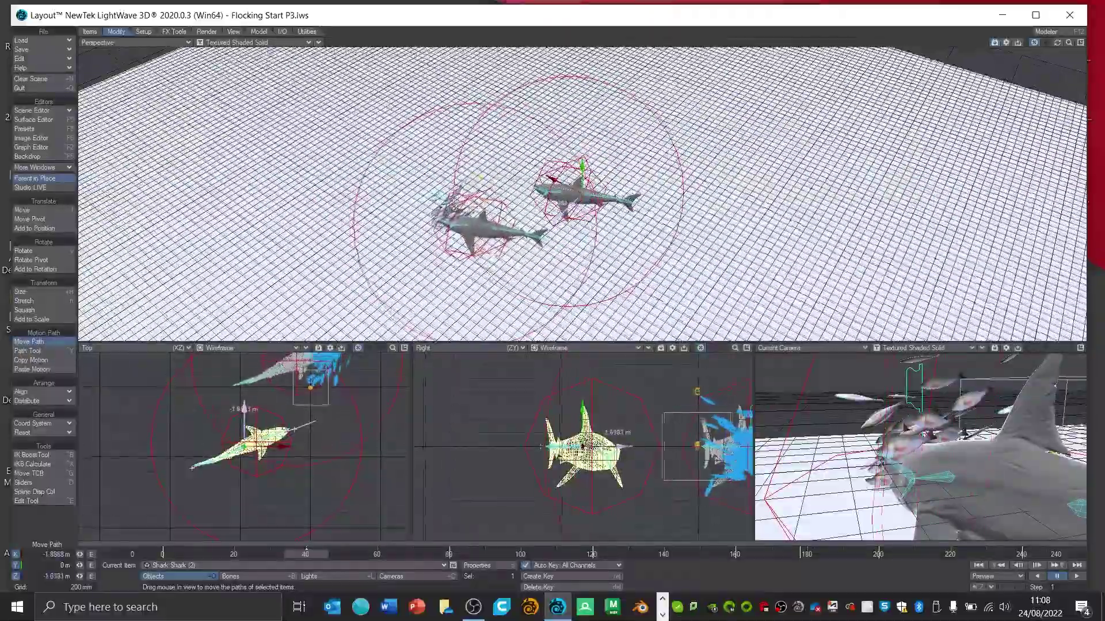
Step: Nudge Shark (2)'s path further, then drag one of its path keys with Path Tool
drag(242, 407, 244, 410)
click(45, 211)
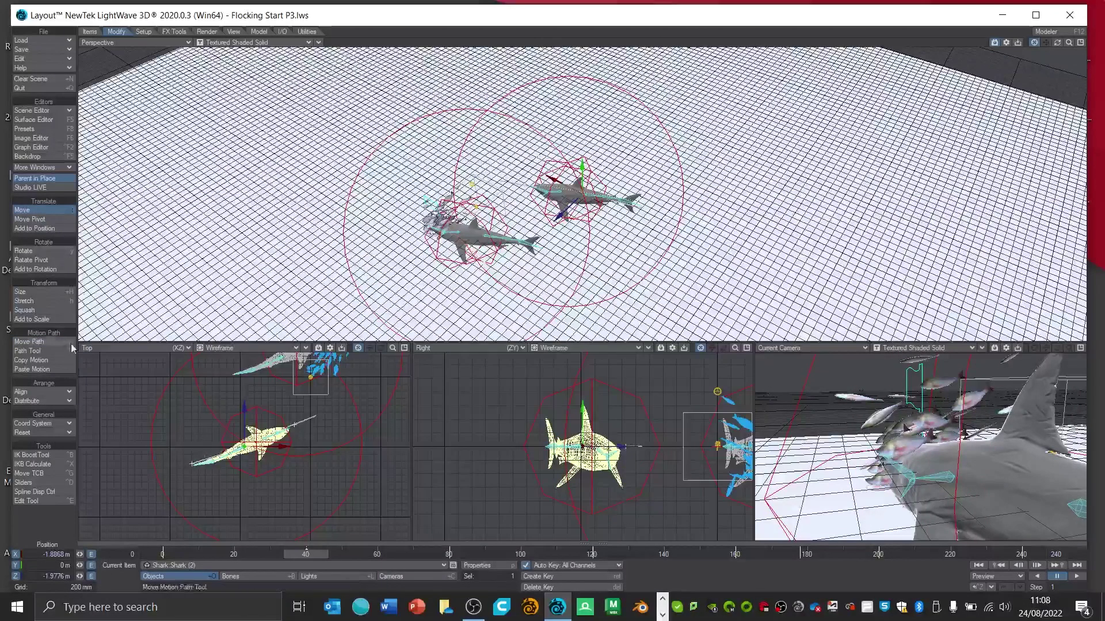
click(36, 355)
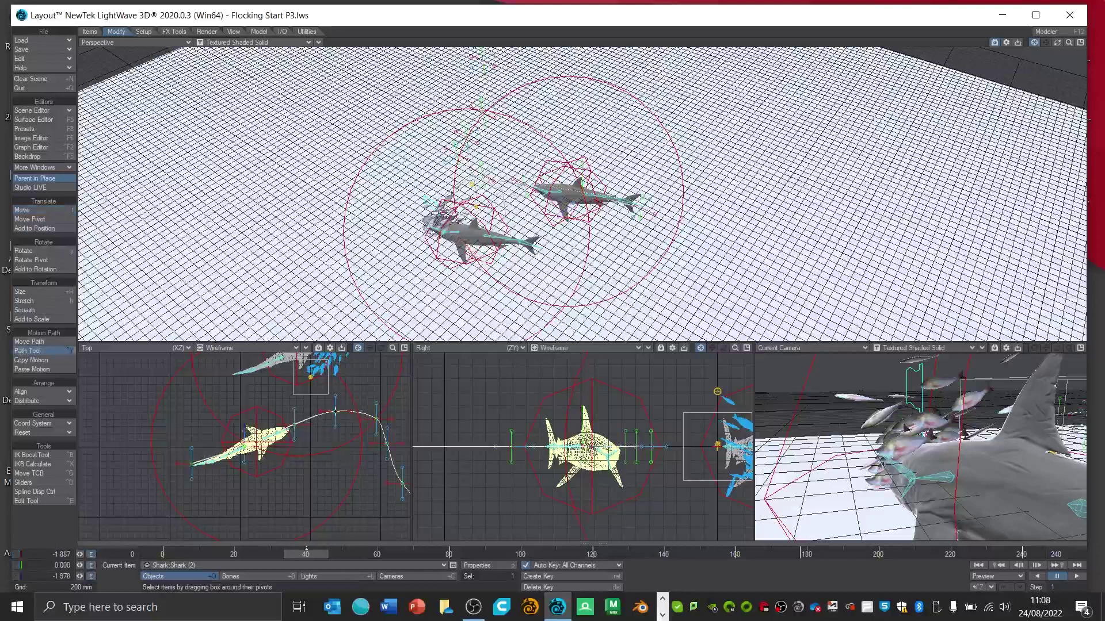
drag(336, 411, 336, 405)
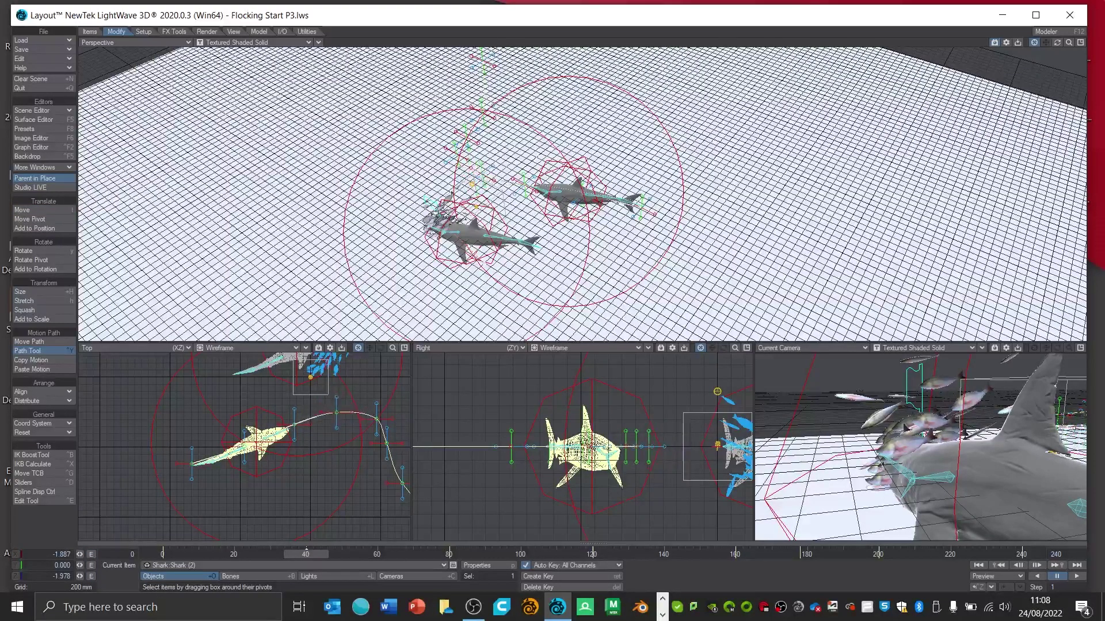
drag(338, 411, 336, 410)
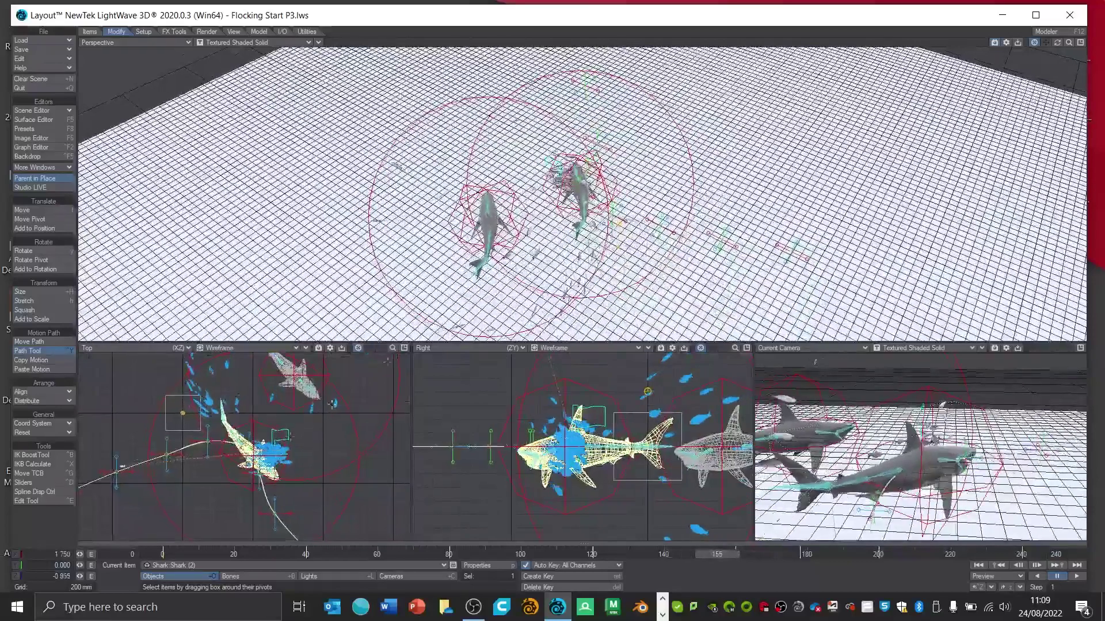
key(Down)
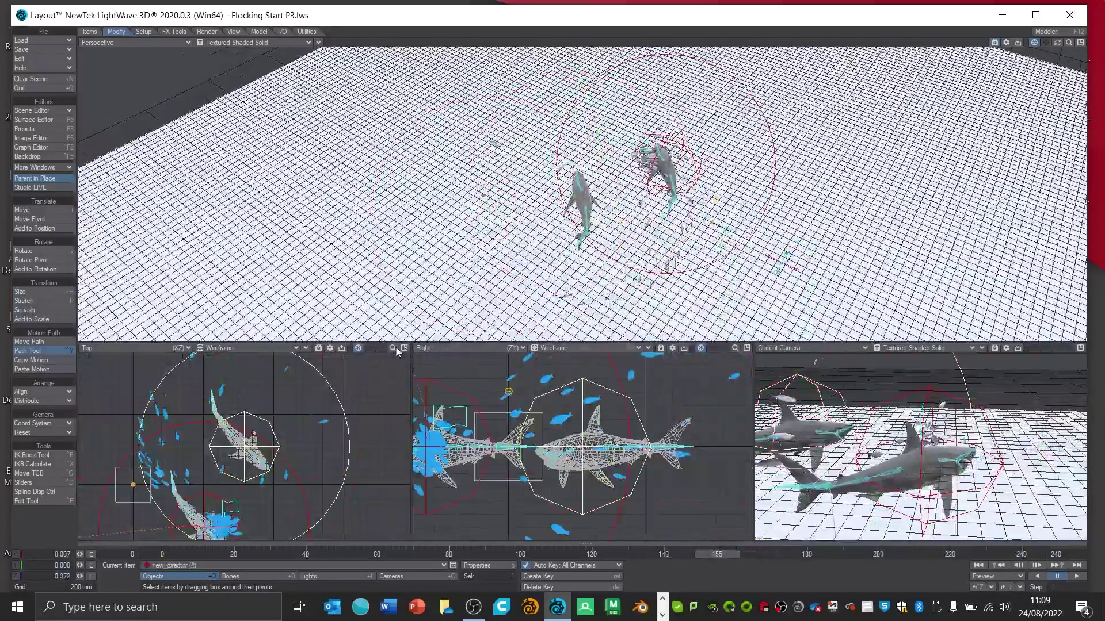
click(404, 348)
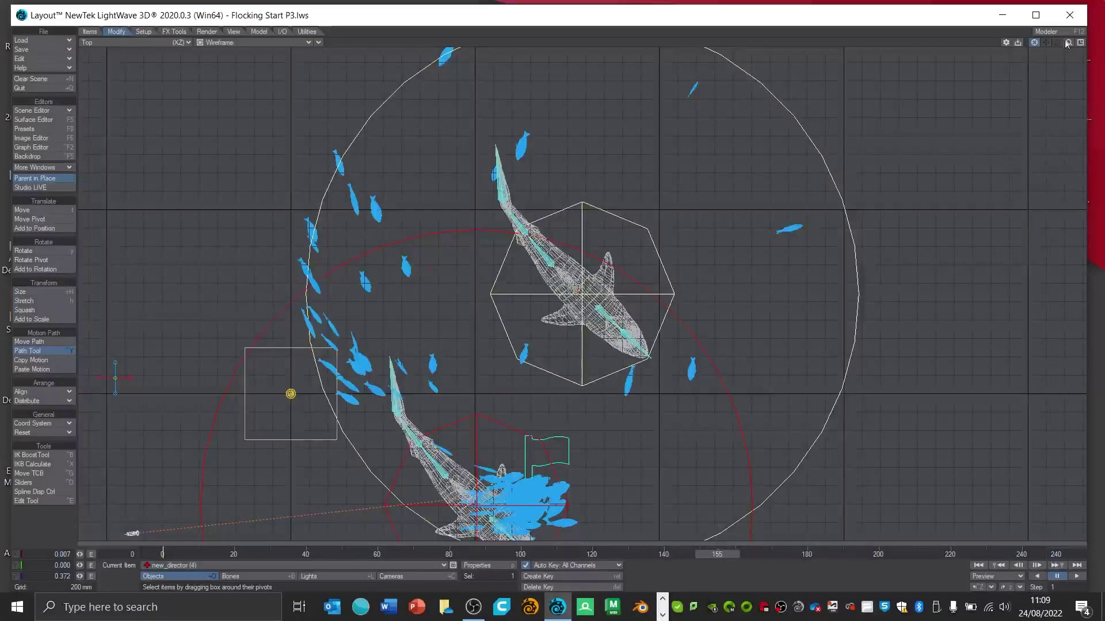
drag(1067, 44, 1036, 46)
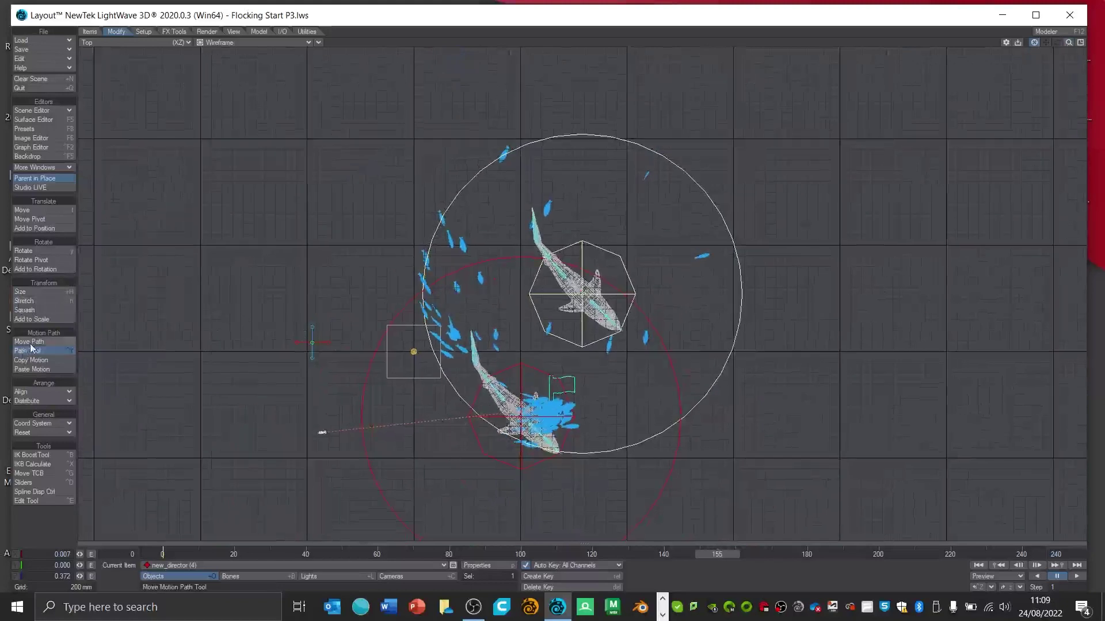
click(44, 210)
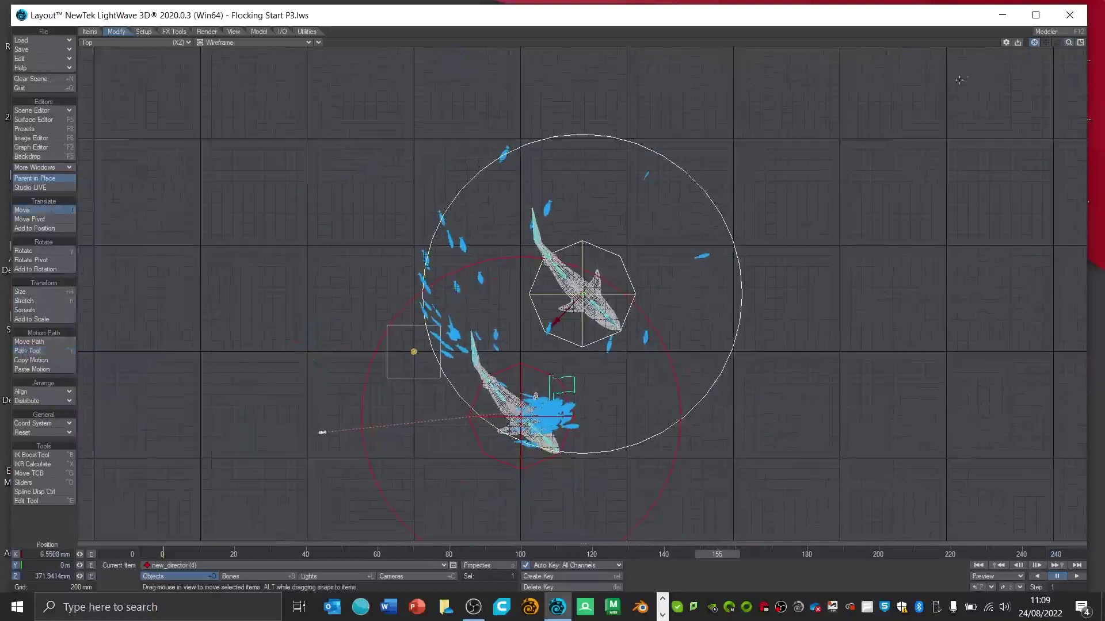
click(1080, 42)
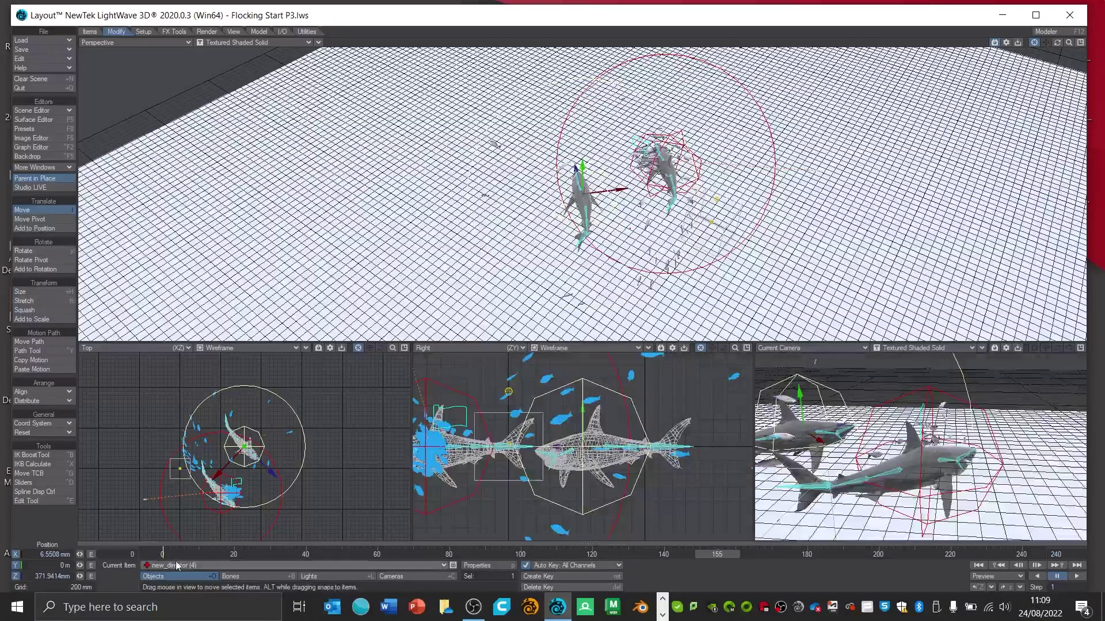
click(221, 495)
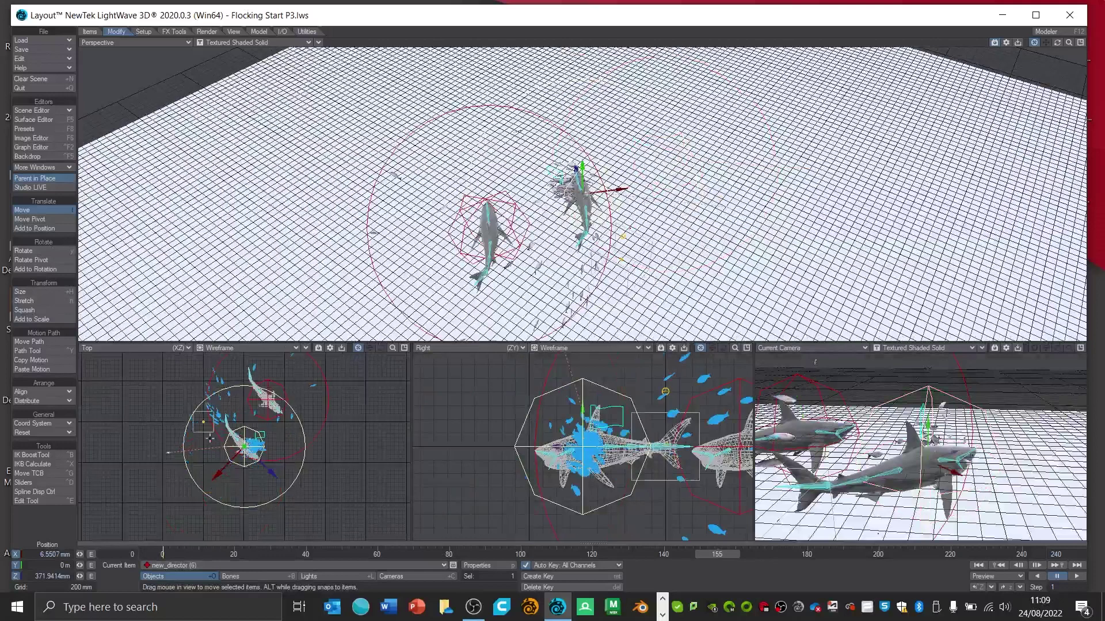
click(232, 432)
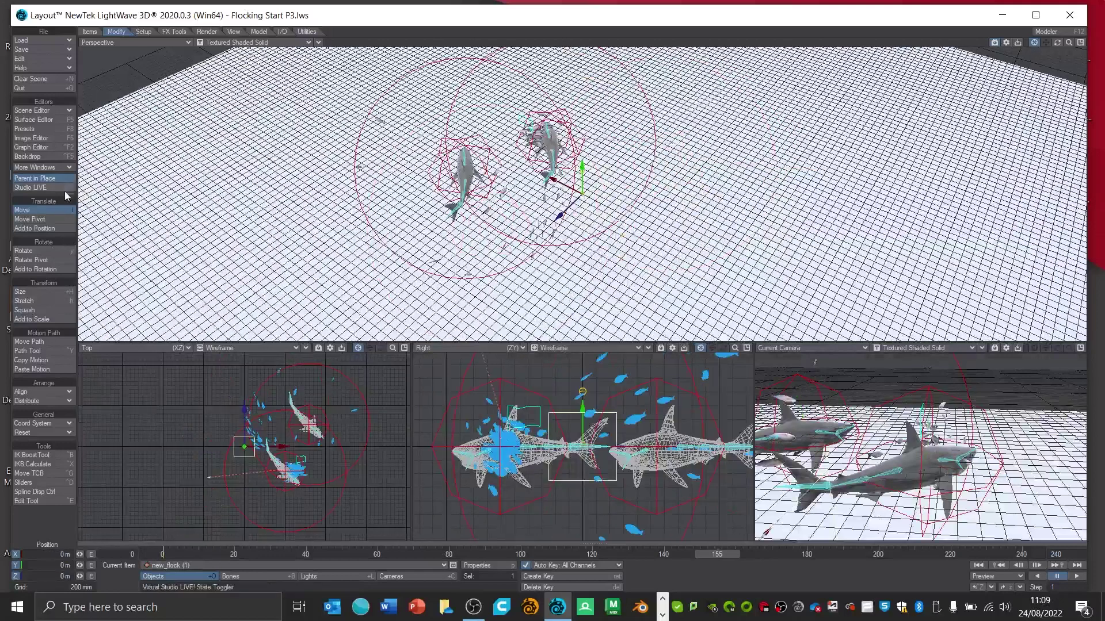
click(38, 111)
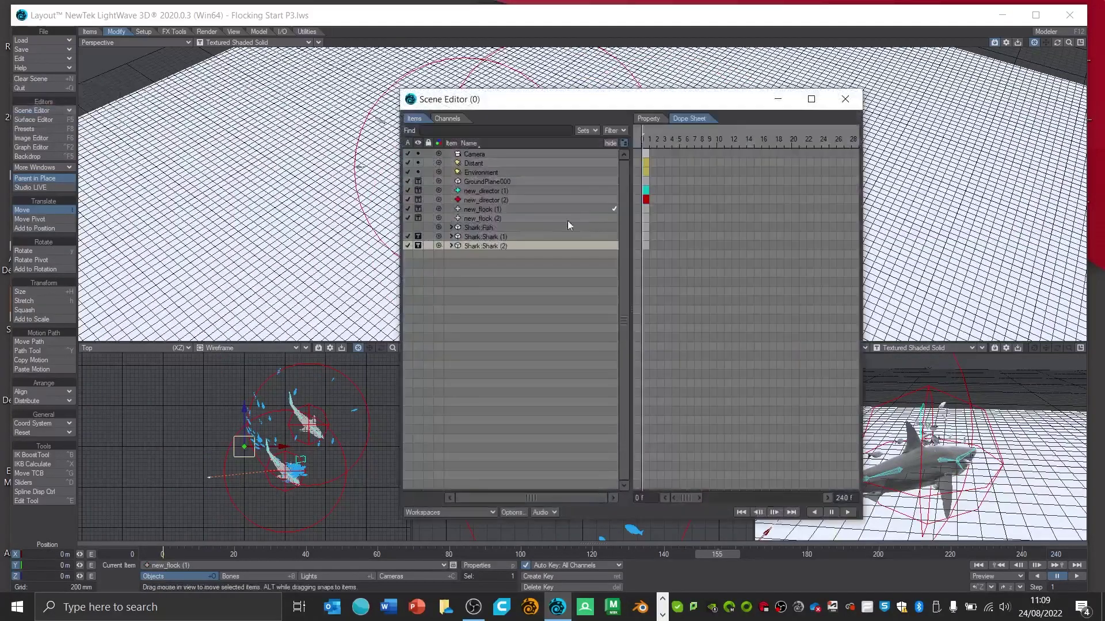
click(500, 248)
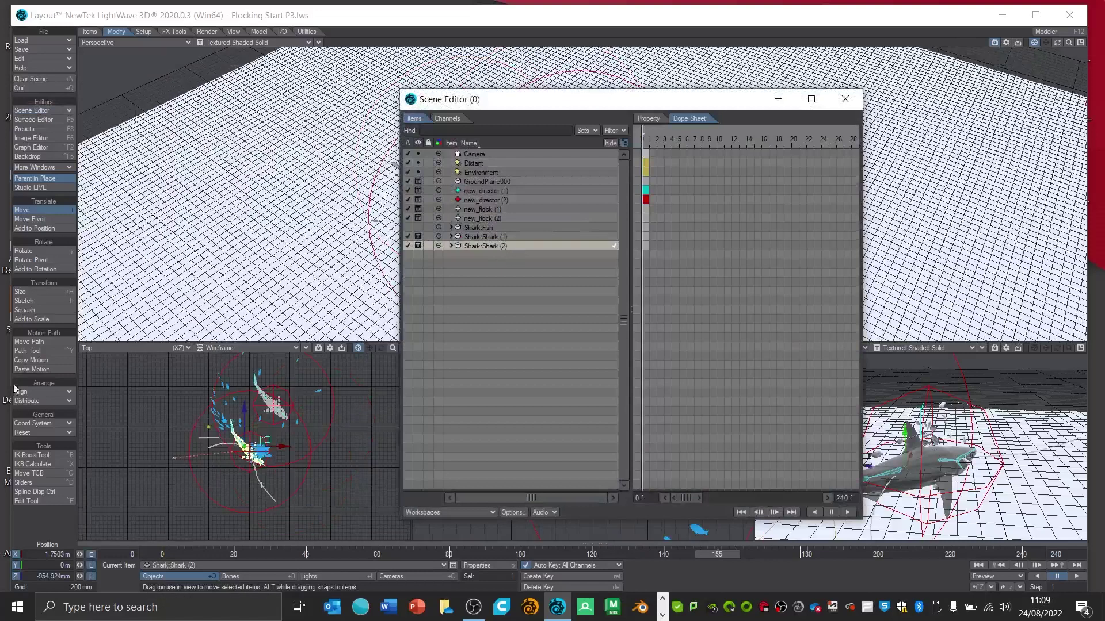
click(46, 351)
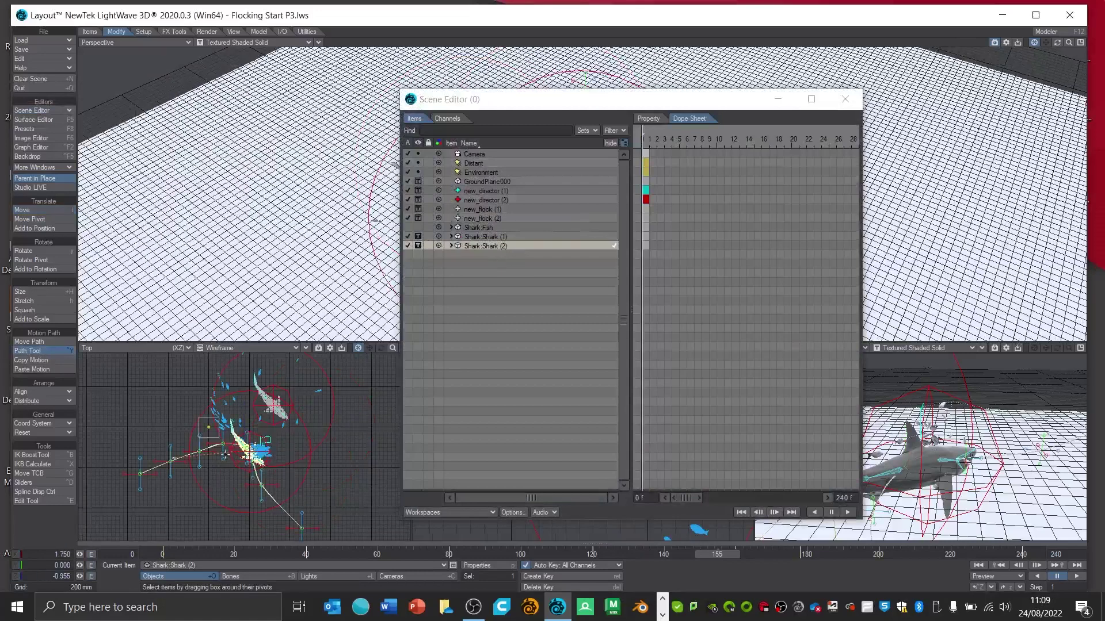
Step: In a maximized, zoomed Top view, drag three Shark (2) path keys into a new curve, then restore quad view
click(845, 99)
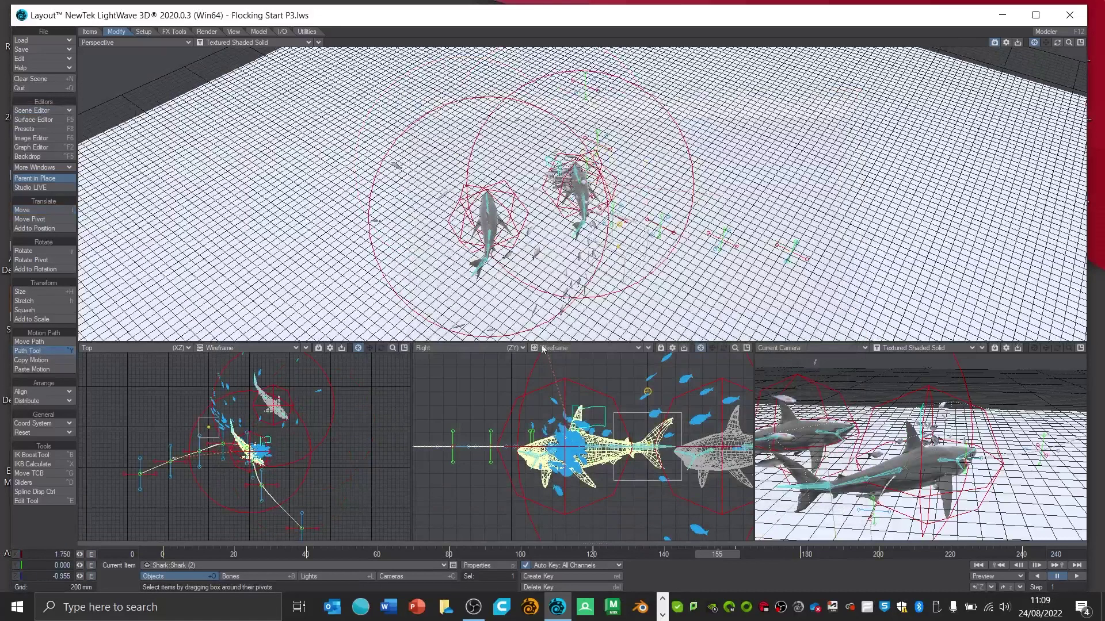
click(403, 348)
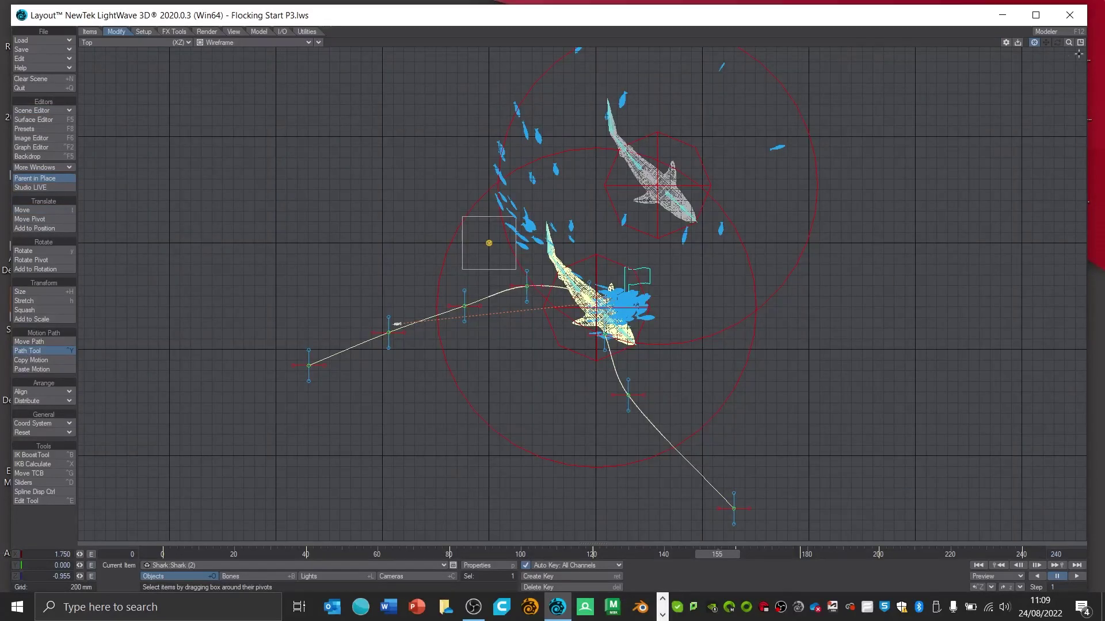
drag(1069, 43, 509, 278)
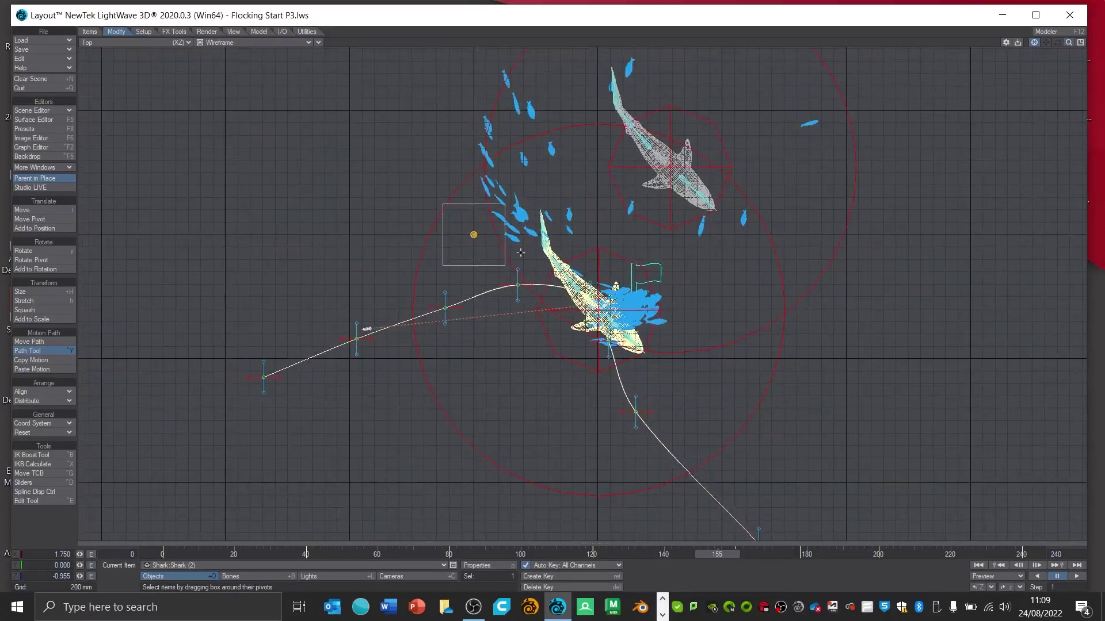
drag(447, 308, 442, 294)
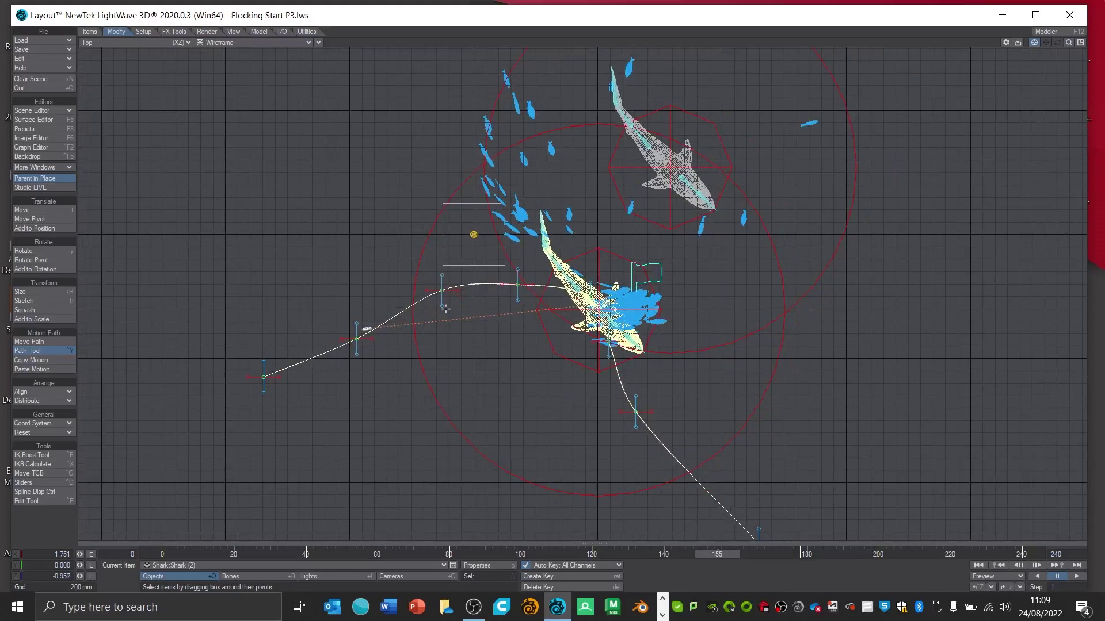
drag(357, 340, 362, 356)
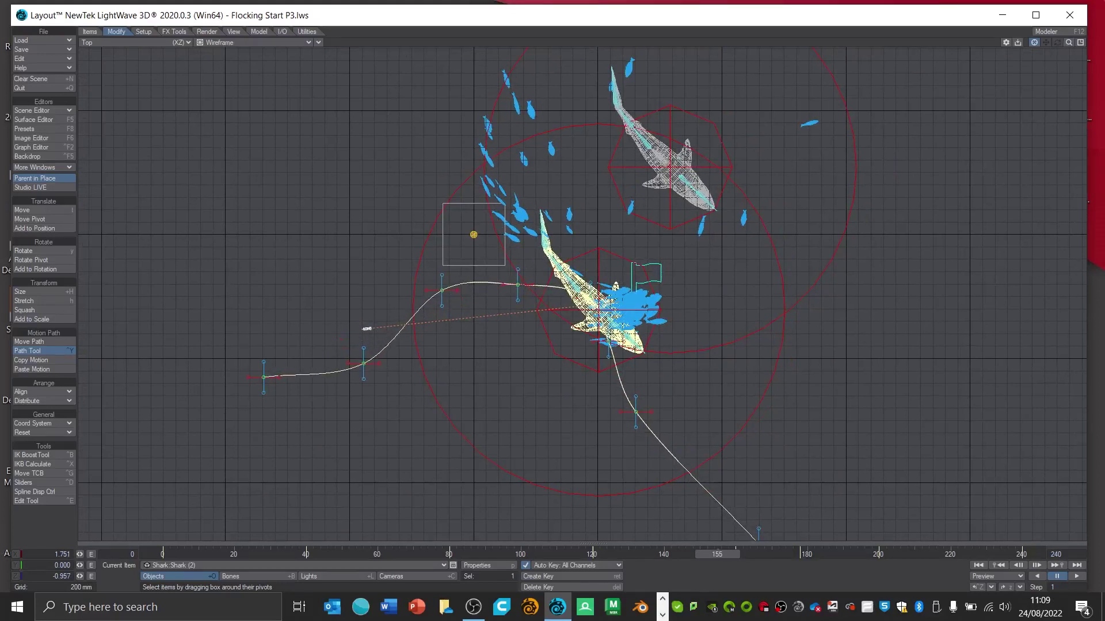
drag(518, 285, 518, 276)
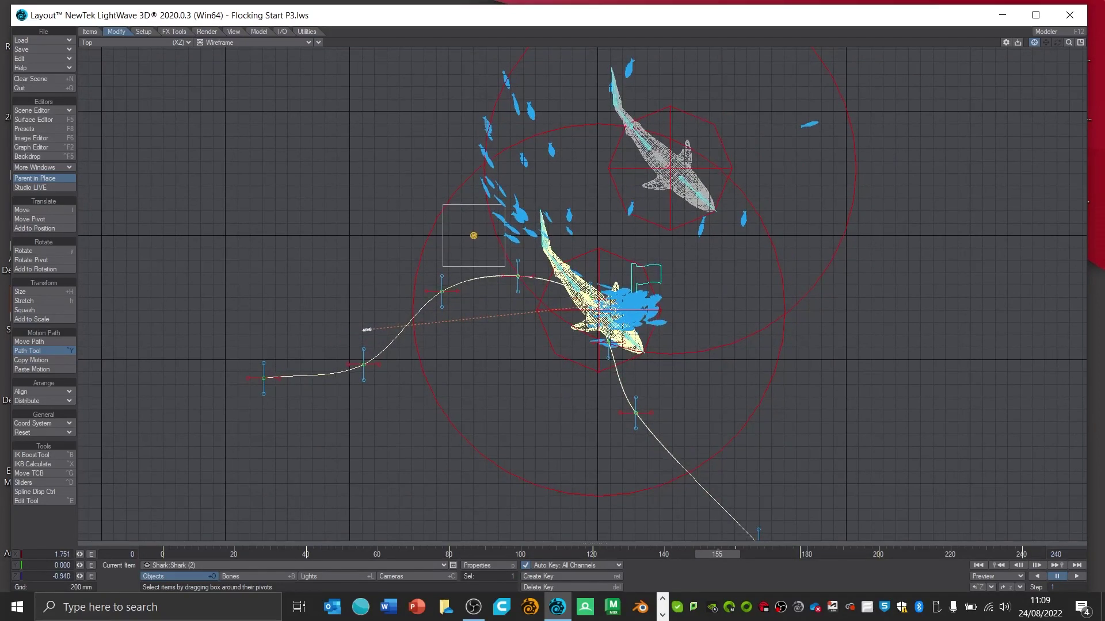
click(1080, 43)
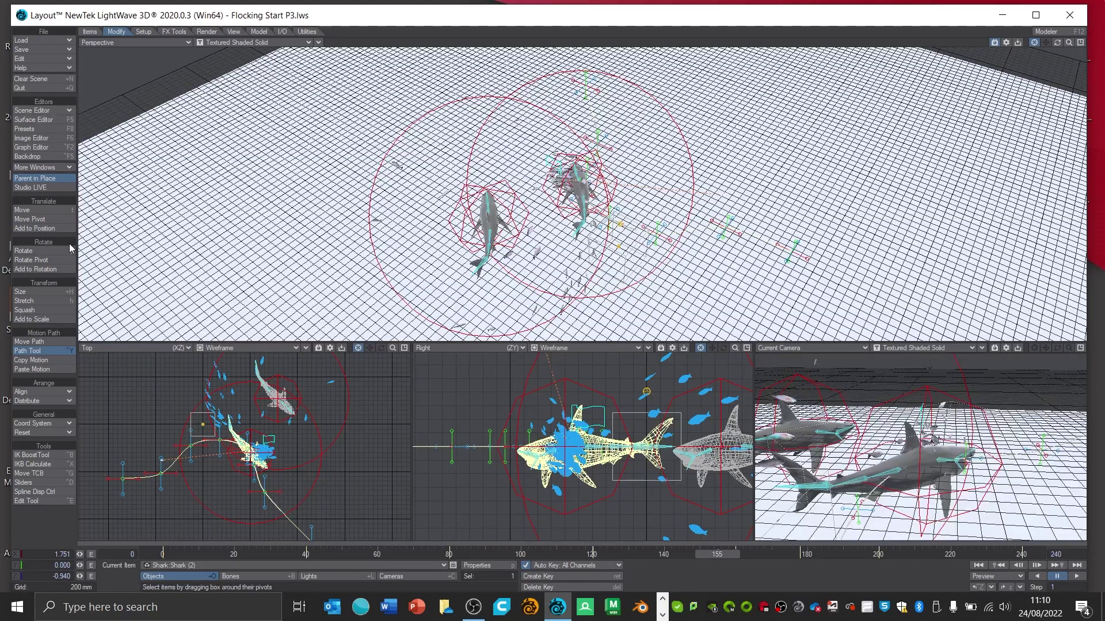
Step: Rotate Shark (2) to follow its path at frames 0 and 29 in the maximized Top view
click(40, 252)
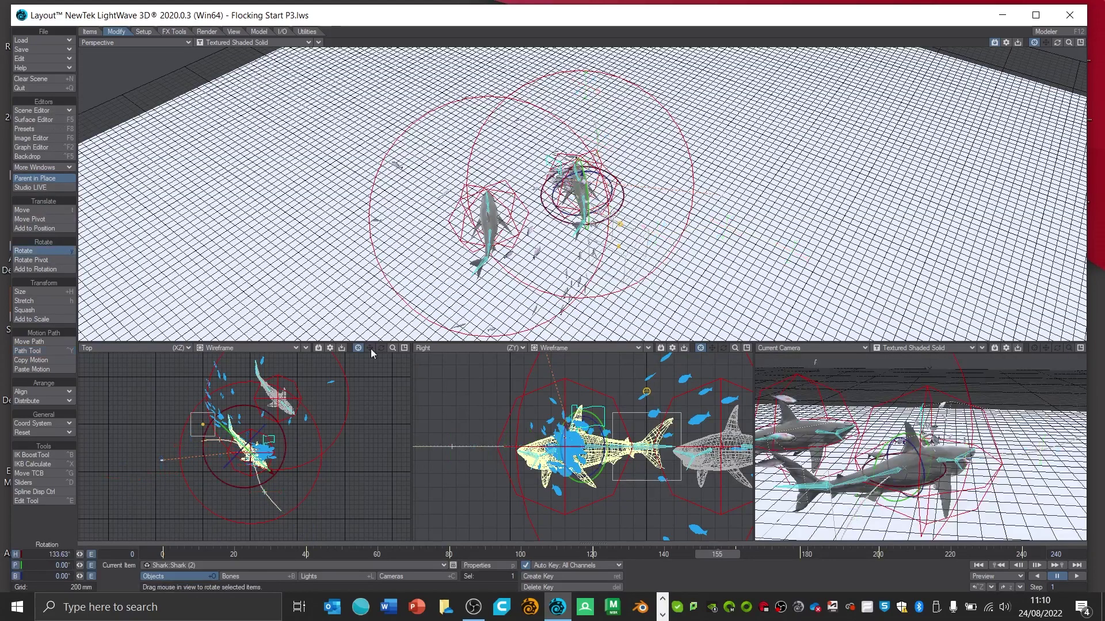
click(404, 348)
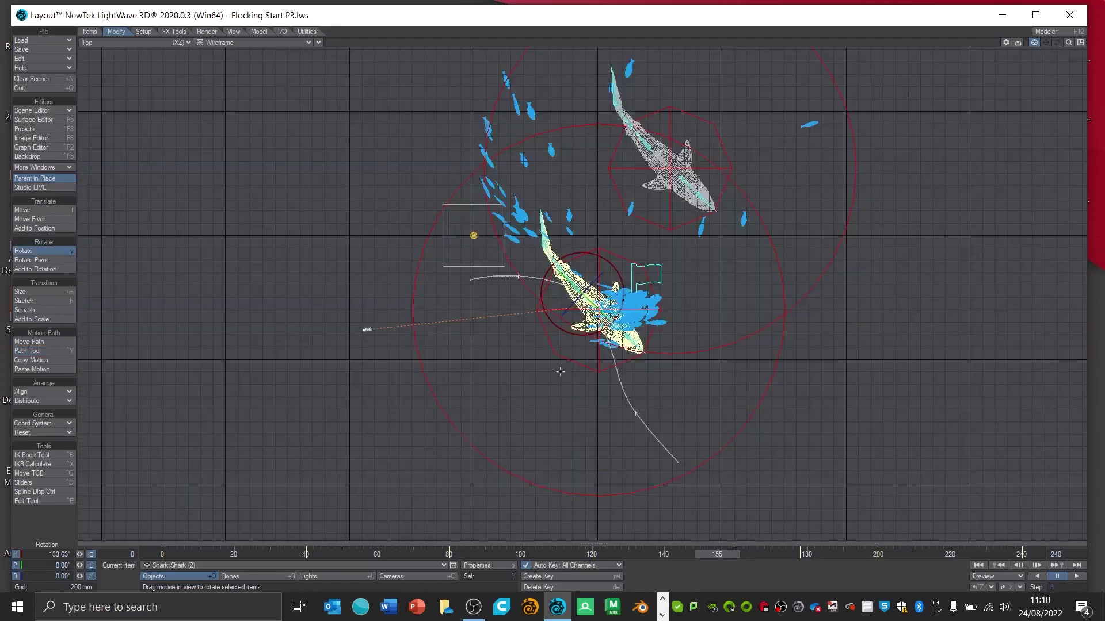
drag(716, 553, 163, 554)
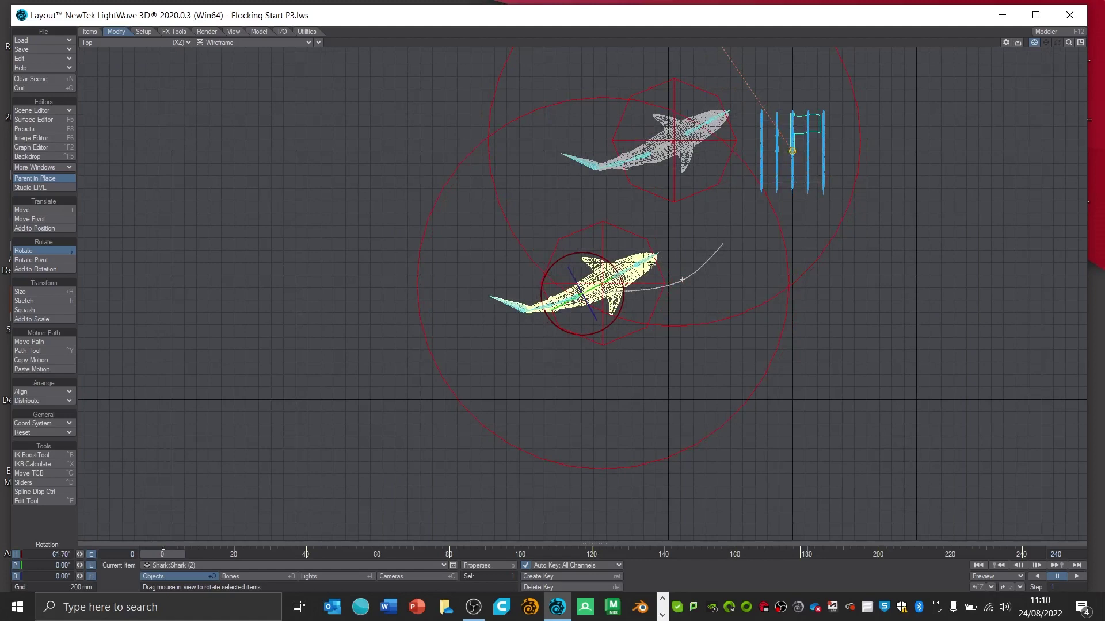
drag(589, 252, 500, 363)
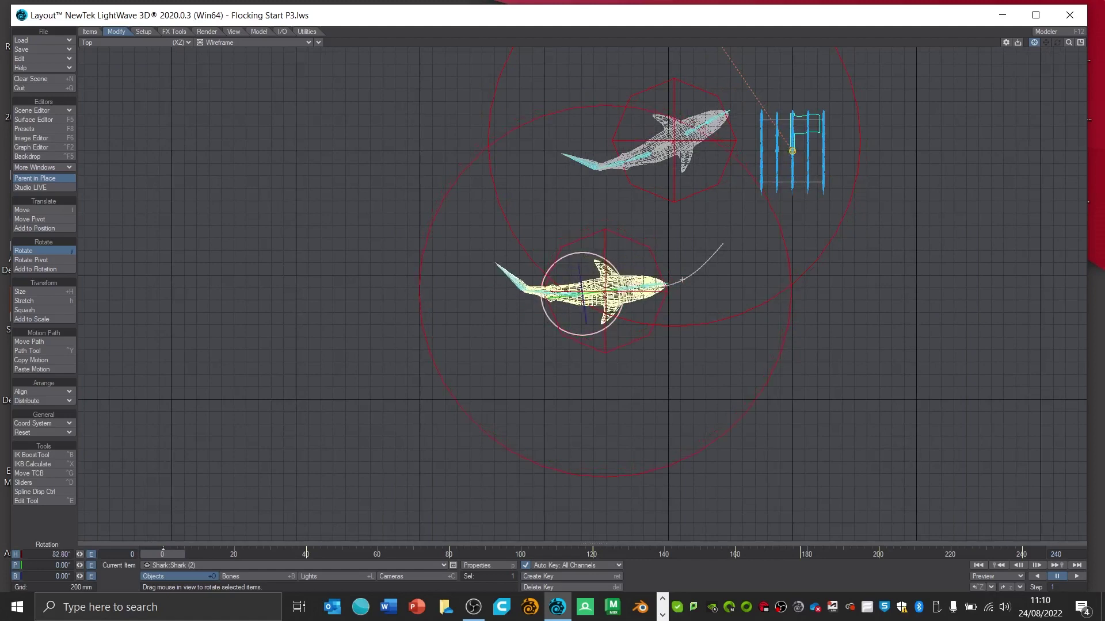
drag(163, 553, 266, 553)
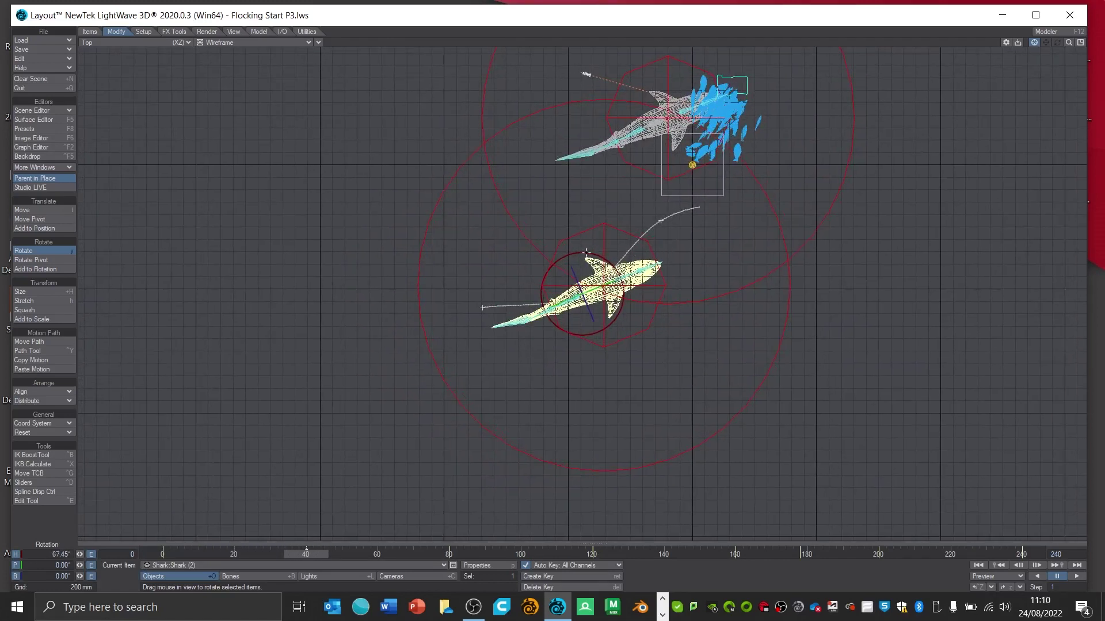
drag(586, 252, 656, 256)
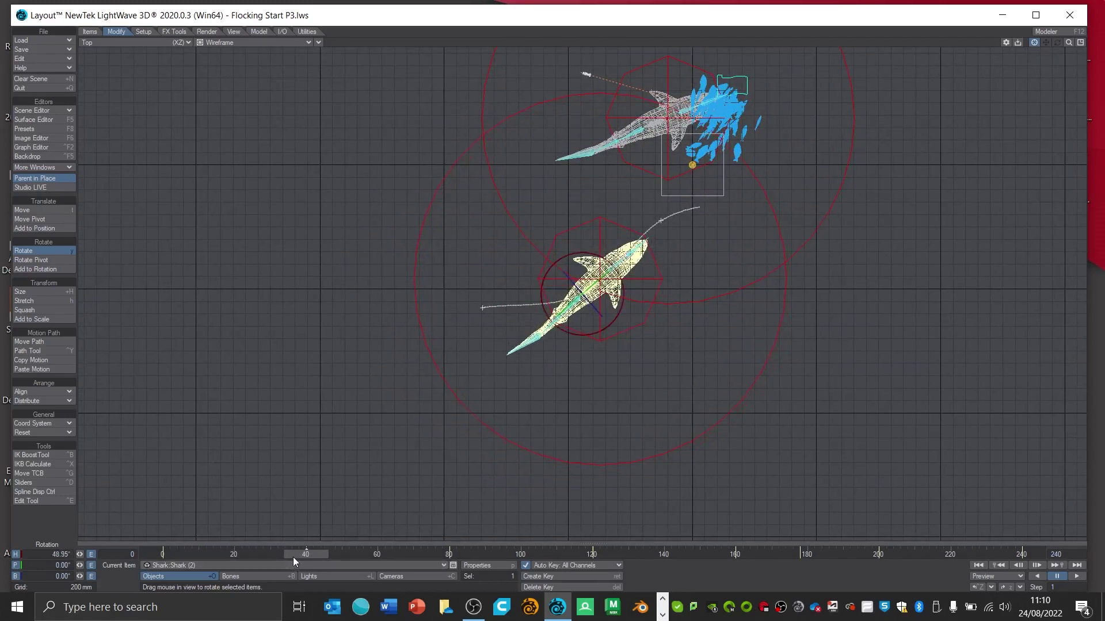
Step: Adjust Shark (2)'s heading at frames 78, 114 and 160, then restore quad view and play
drag(292, 557, 449, 555)
drag(591, 250, 538, 493)
drag(458, 557, 601, 557)
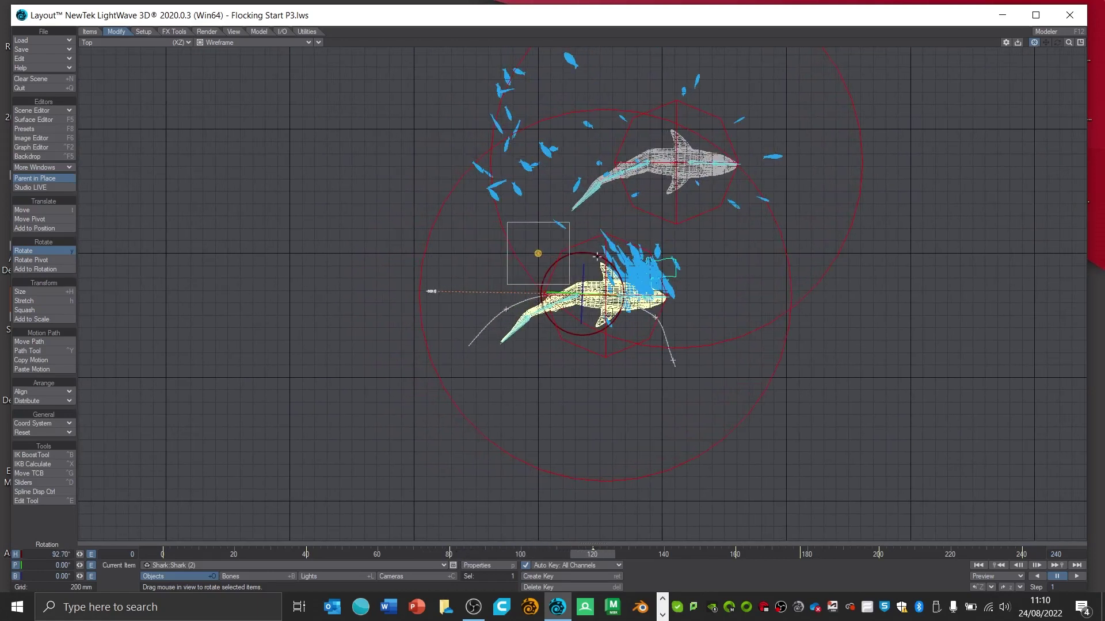
drag(596, 255, 592, 269)
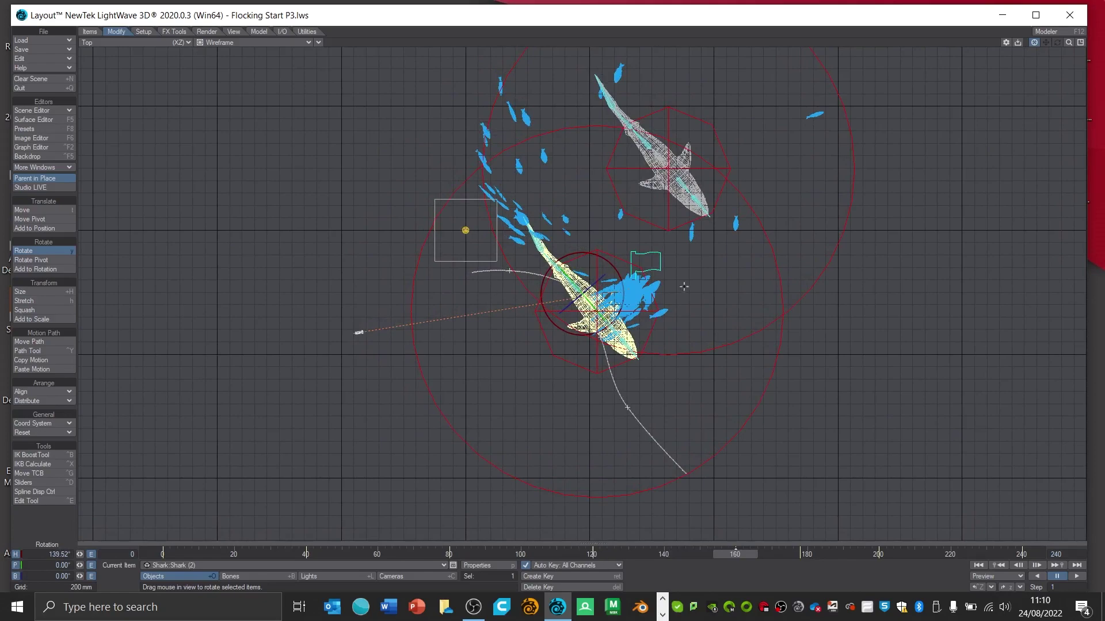
mouse_move(612, 265)
mouse_down()
mouse_move(773, 571)
mouse_move(517, 554)
mouse_move(162, 554)
mouse_up()
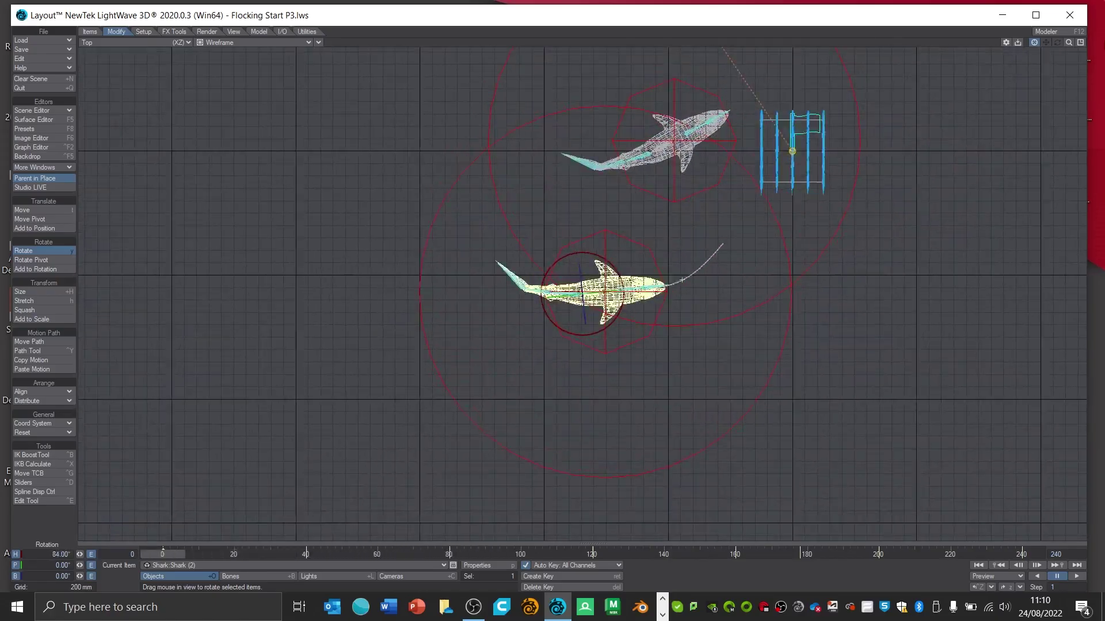
click(1079, 43)
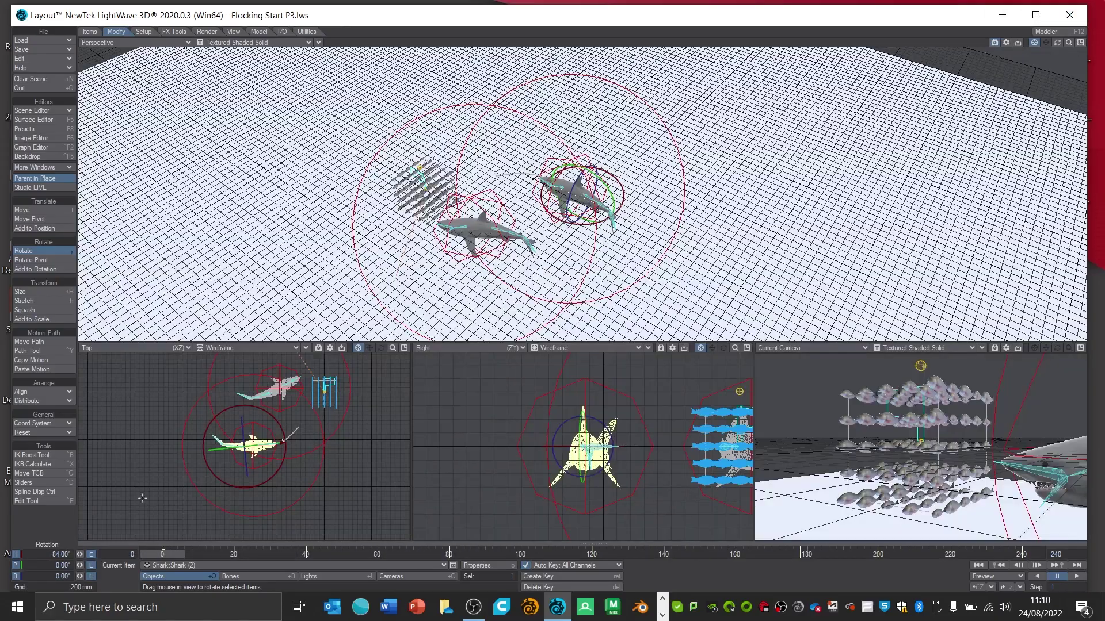
click(1076, 575)
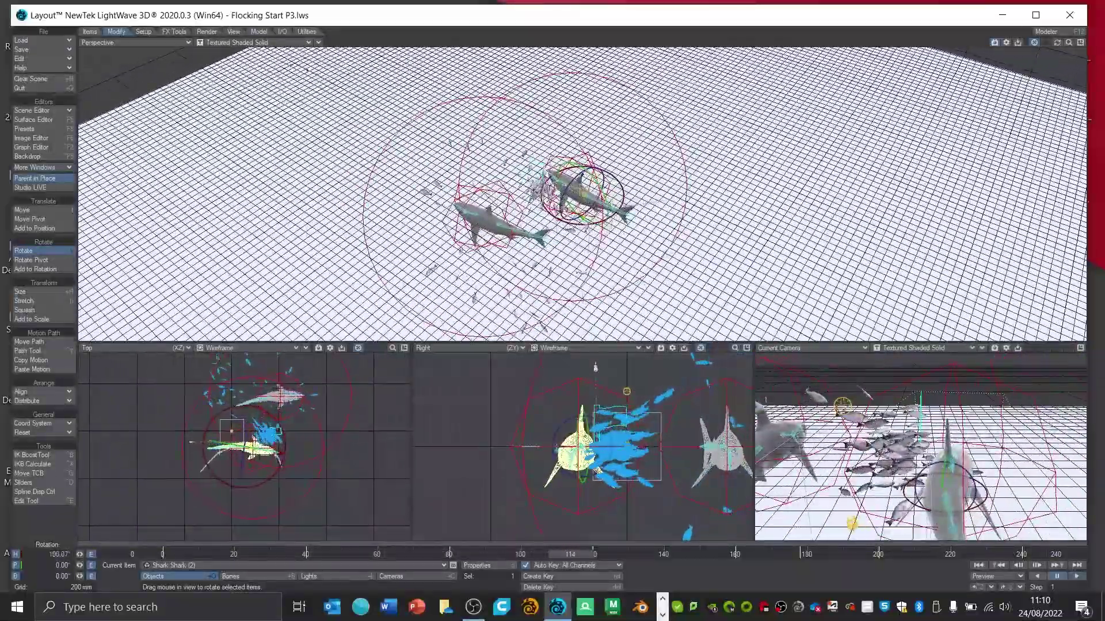
Step: Run Calculate Flocks, replay from frame 0, then rewind and open the Scene Editor
click(180, 32)
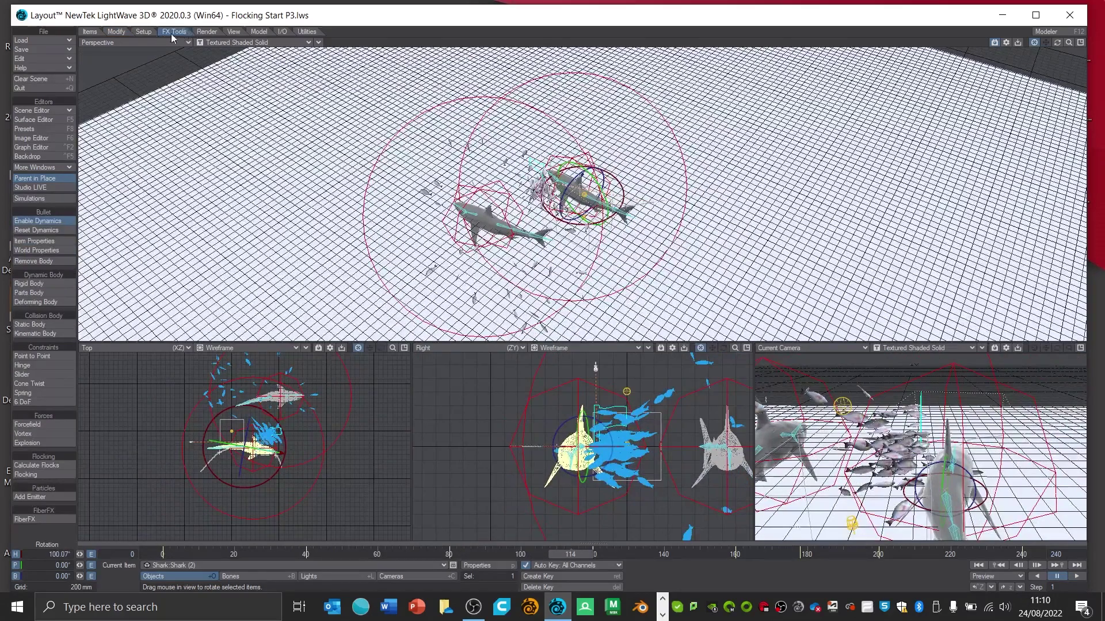
click(36, 466)
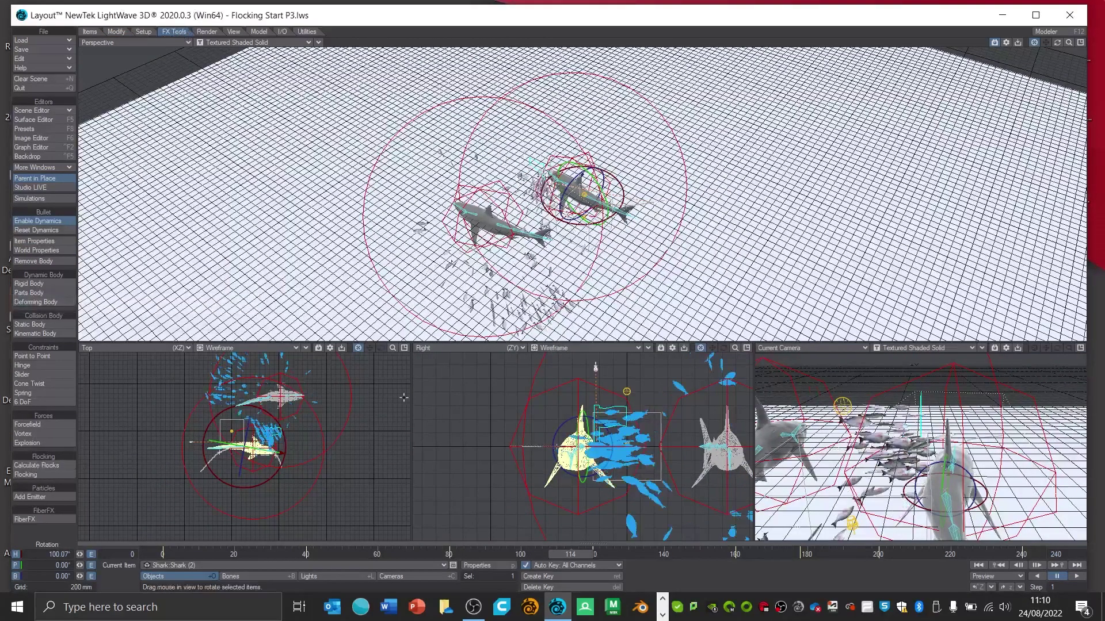
click(978, 566)
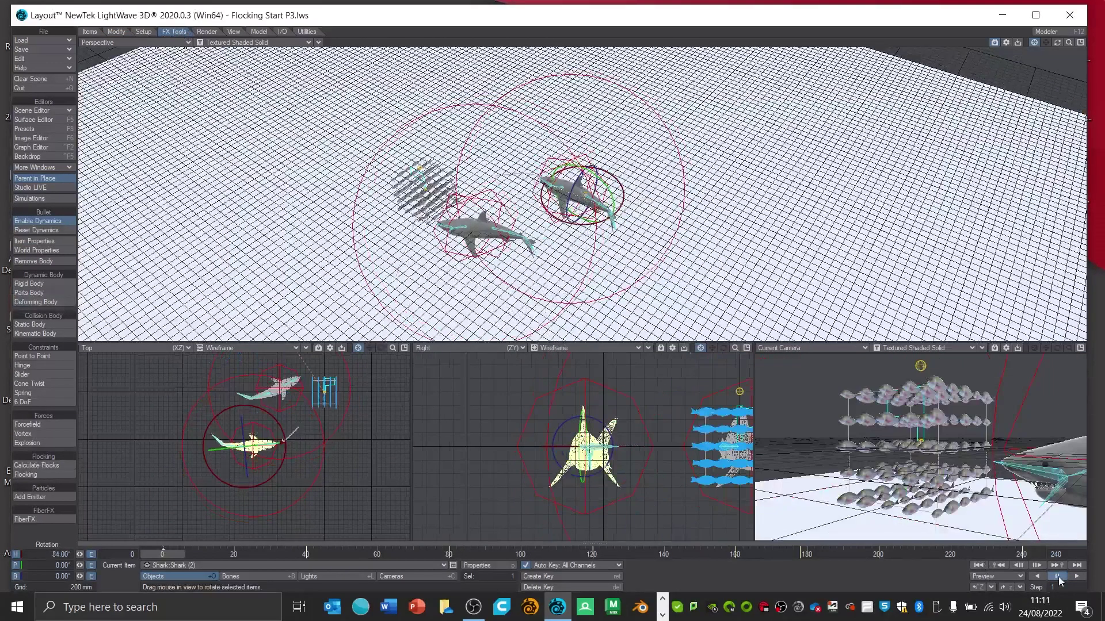
click(1076, 575)
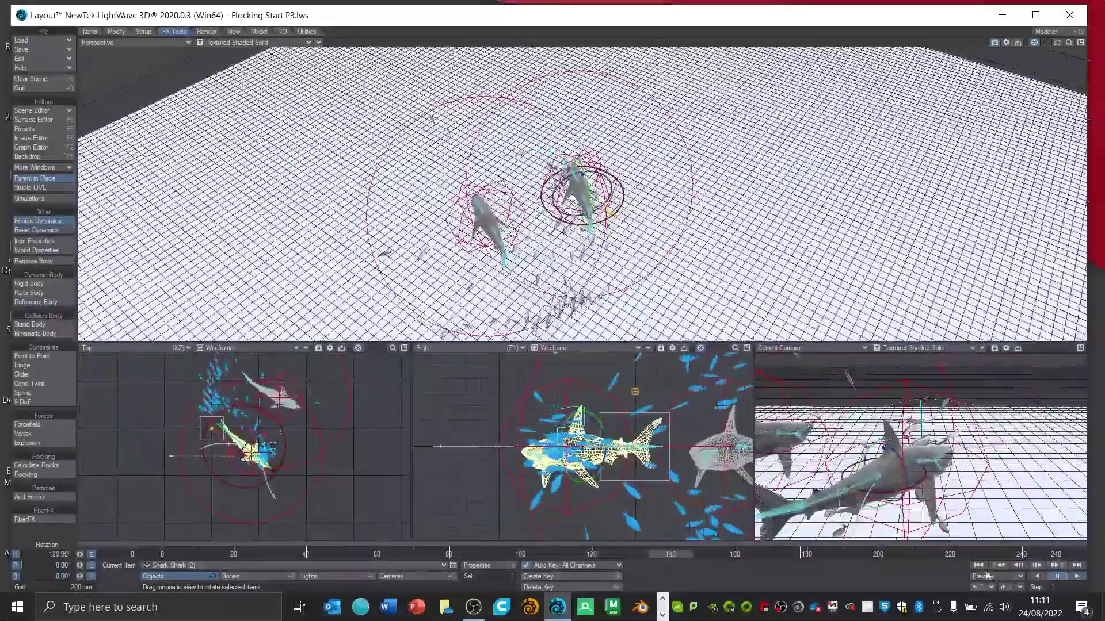
click(980, 568)
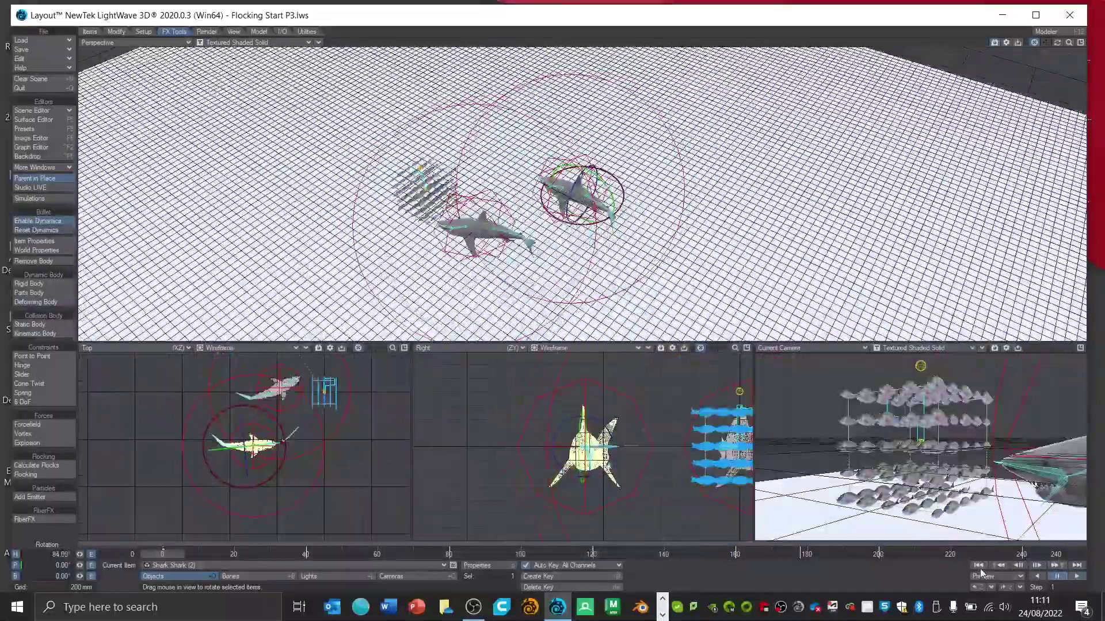
click(68, 111)
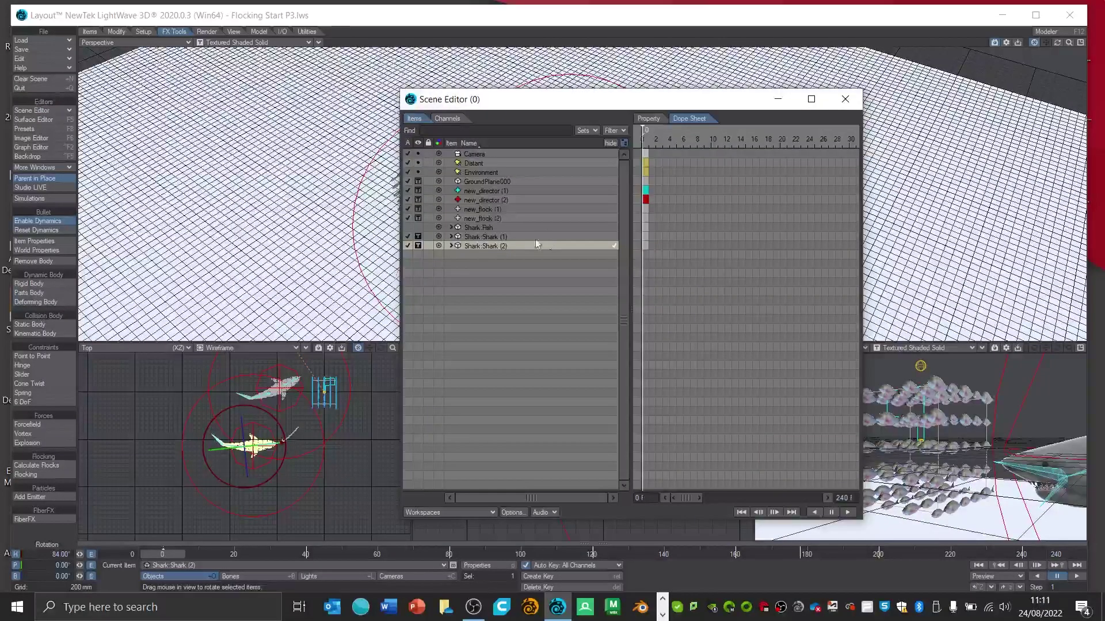
Step: Select new_director (2), then zoom the Perspective view and scrub frames to preview the sharks
click(485, 199)
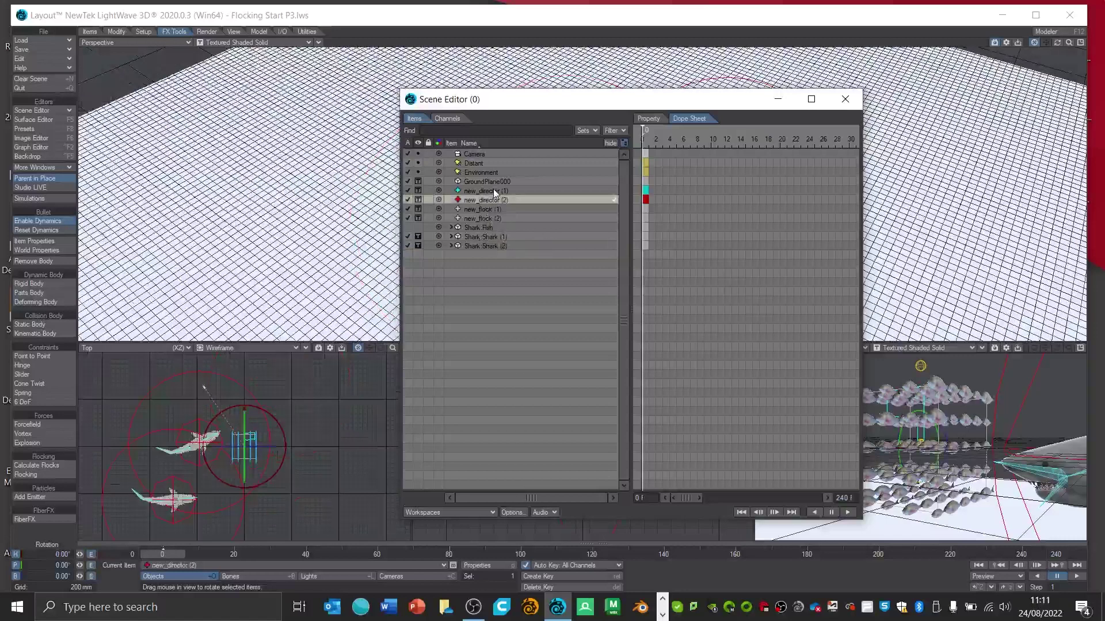
mouse_move(513, 100)
mouse_down()
mouse_move(144, 135)
mouse_move(152, 111)
mouse_up()
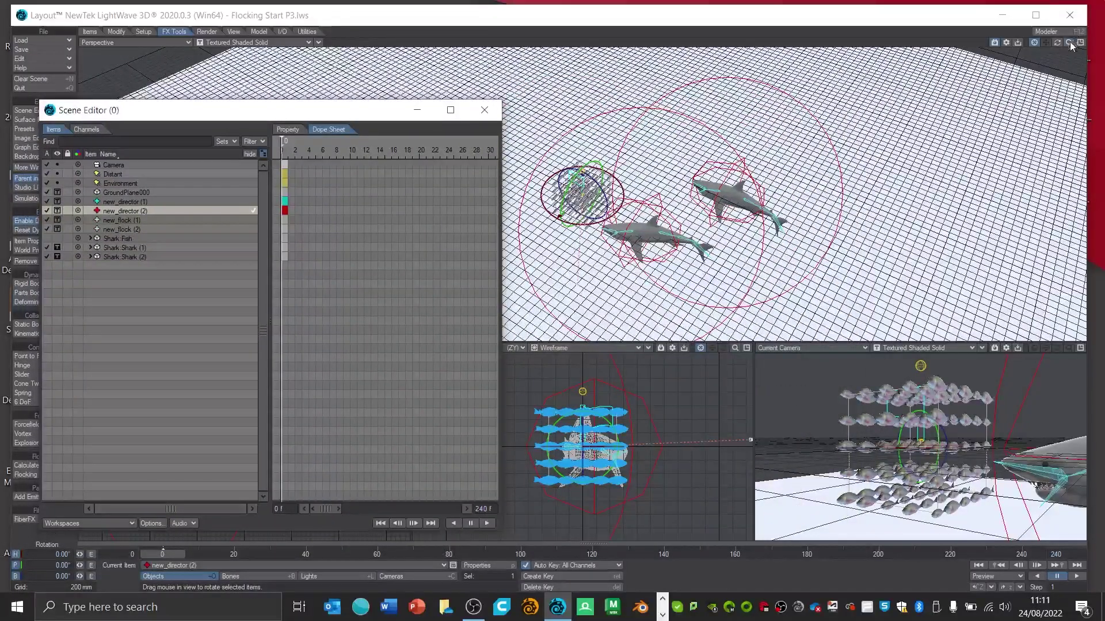
drag(1059, 46, 1058, 23)
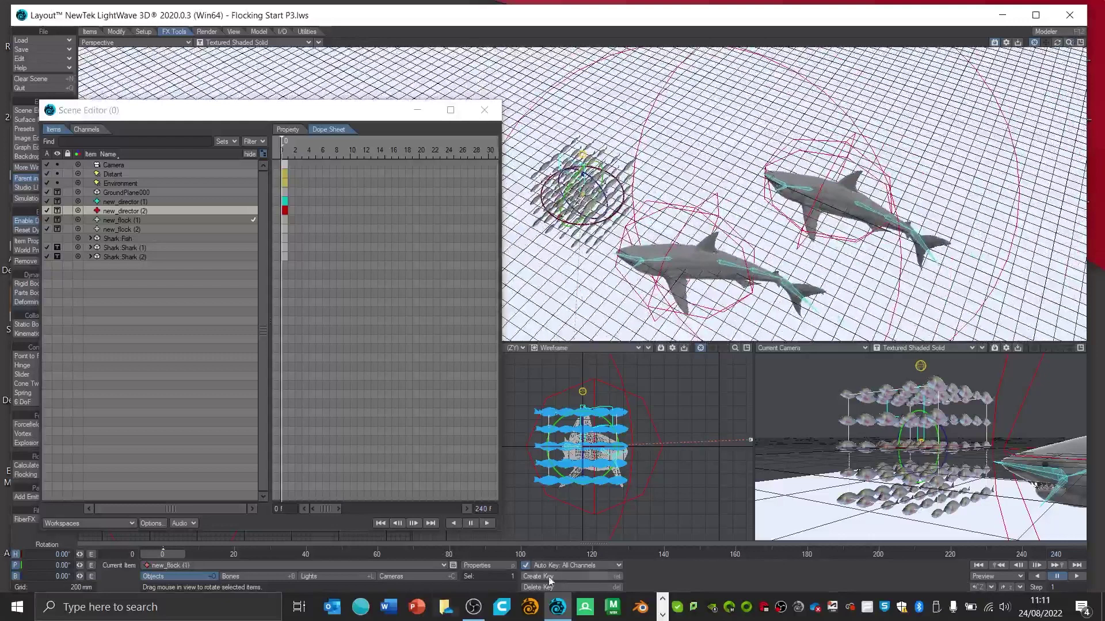
drag(167, 557, 162, 557)
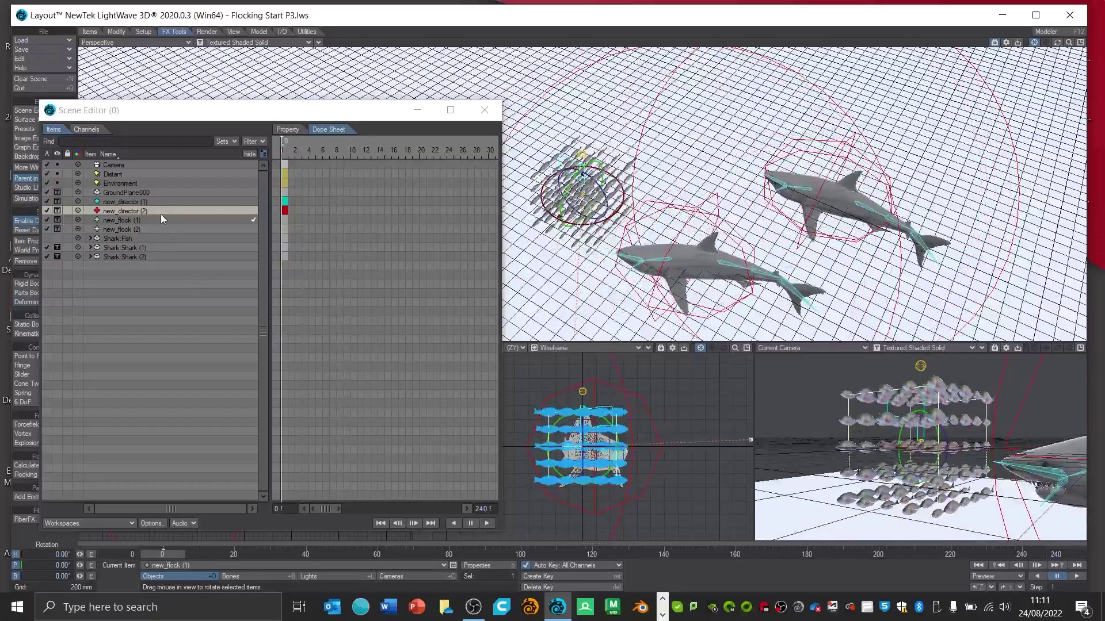
mouse_move(1071, 45)
mouse_down()
mouse_move(253, 113)
mouse_move(249, 74)
mouse_move(221, 134)
mouse_move(199, 115)
mouse_up()
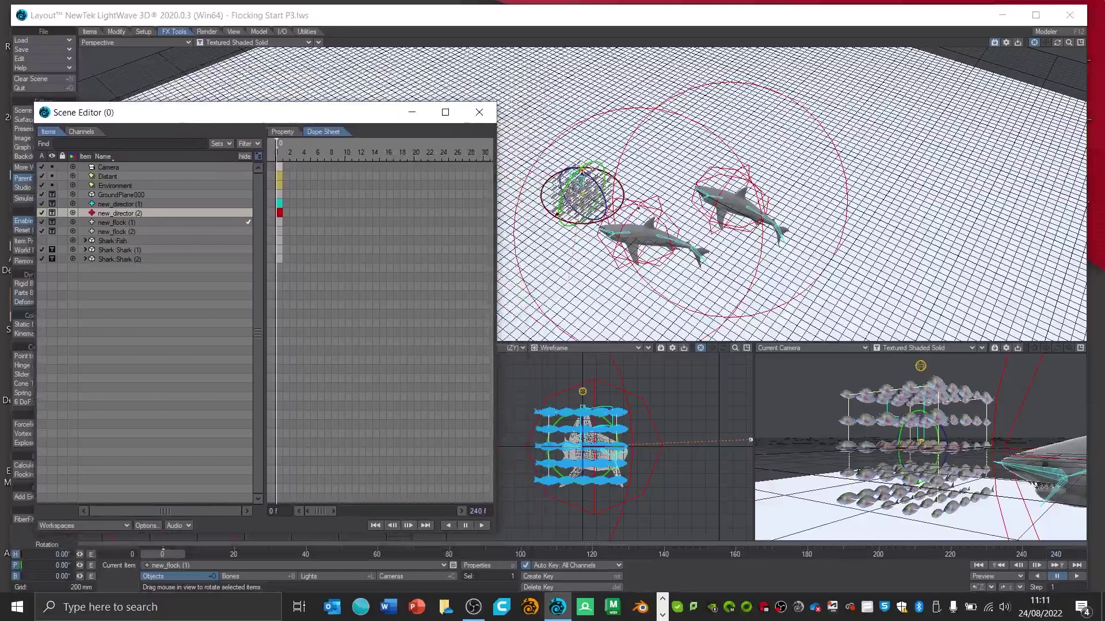
drag(291, 114, 278, 60)
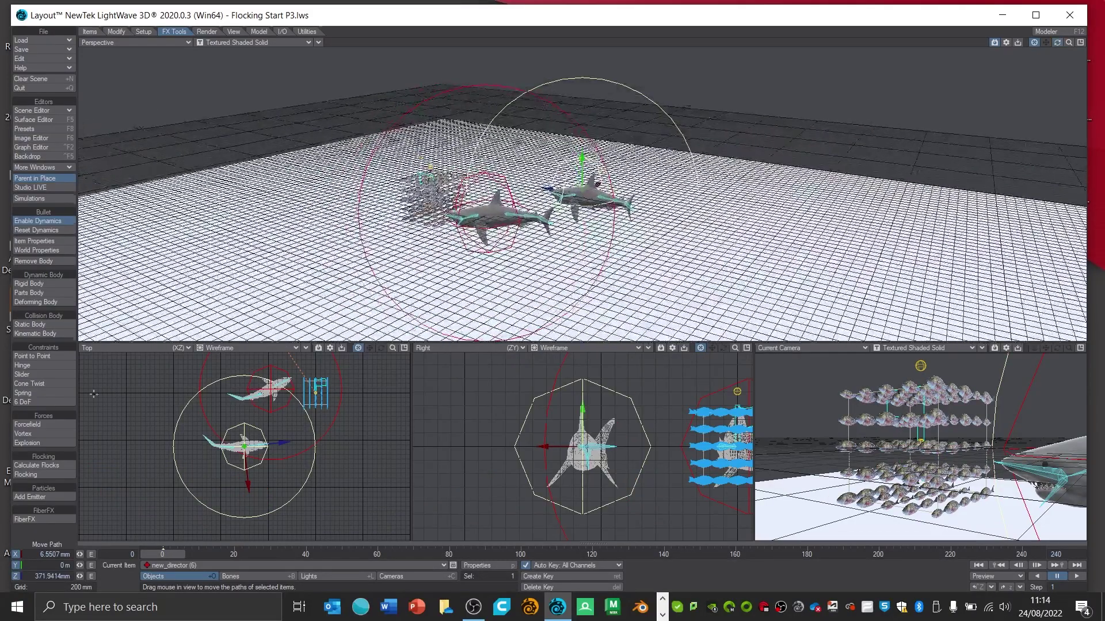
Step: Make a single clone of new_flock (1) from the Scene Editor, producing new_flock (3)
click(313, 399)
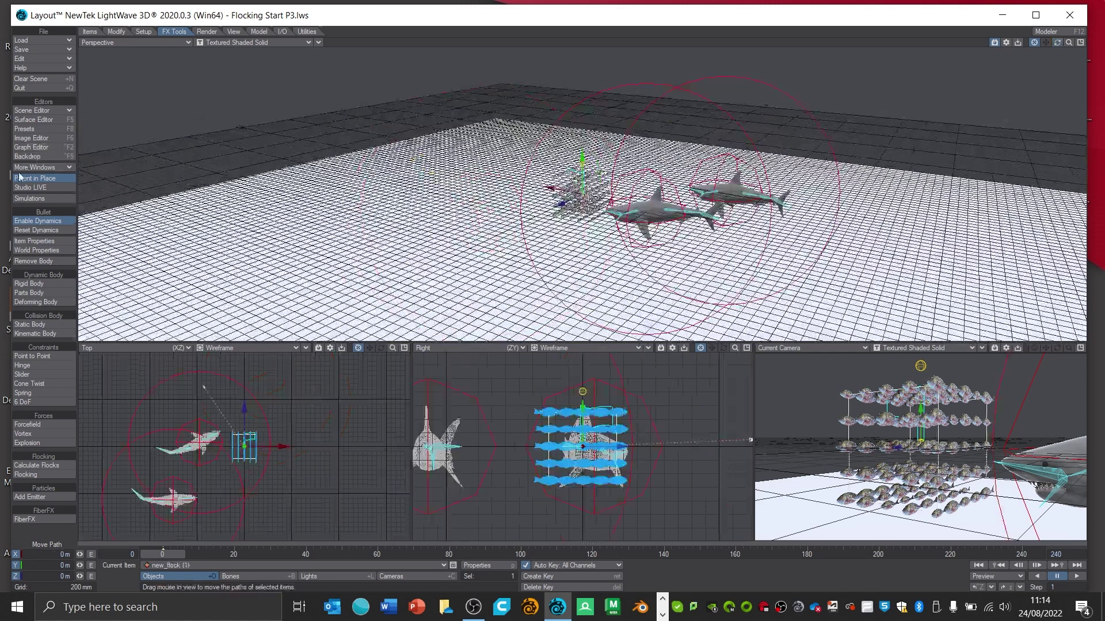
click(56, 111)
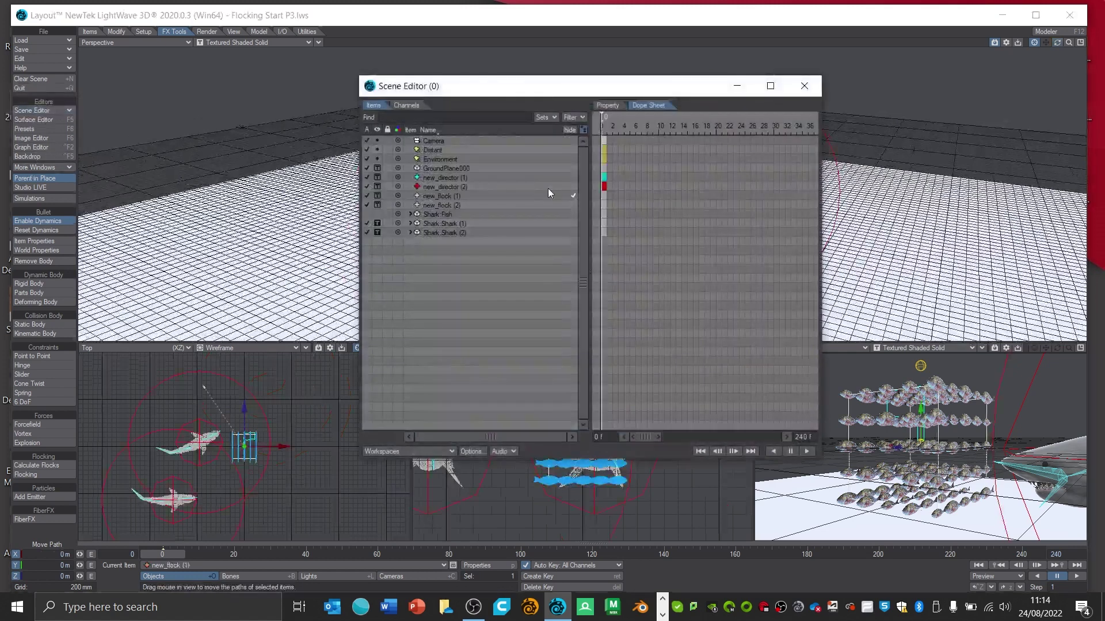
click(435, 197)
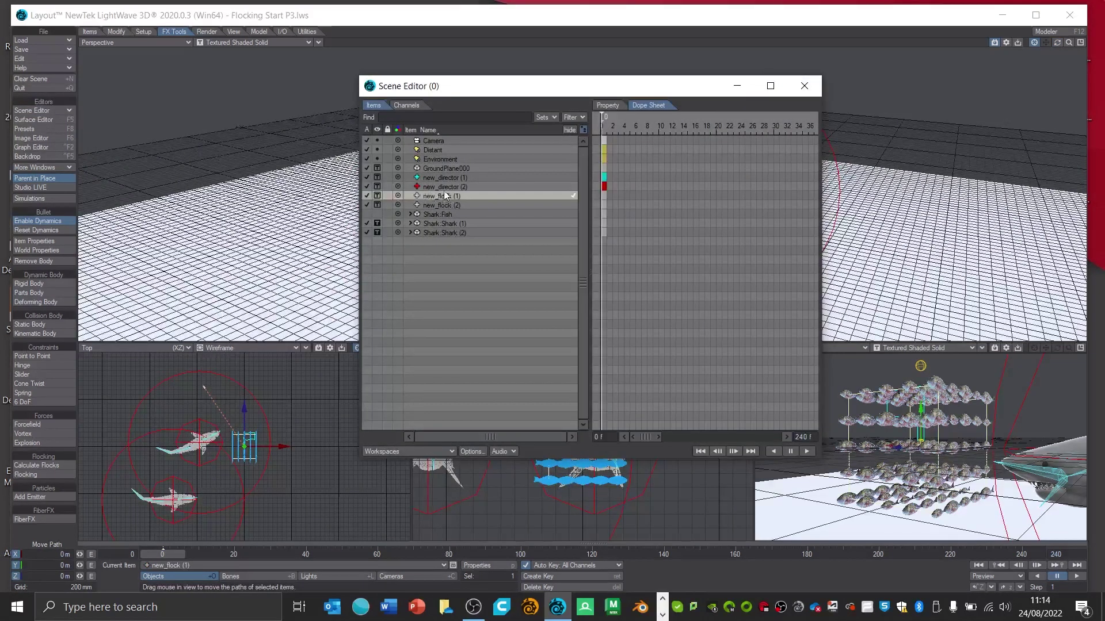
right_click(445, 195)
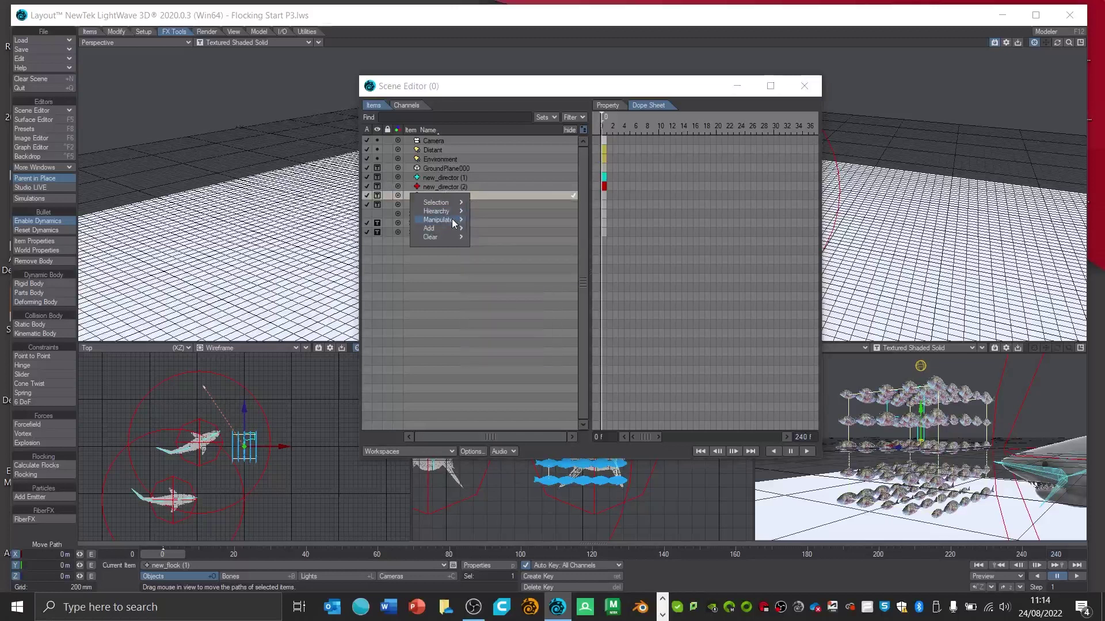
mouse_move(430, 228)
click(494, 349)
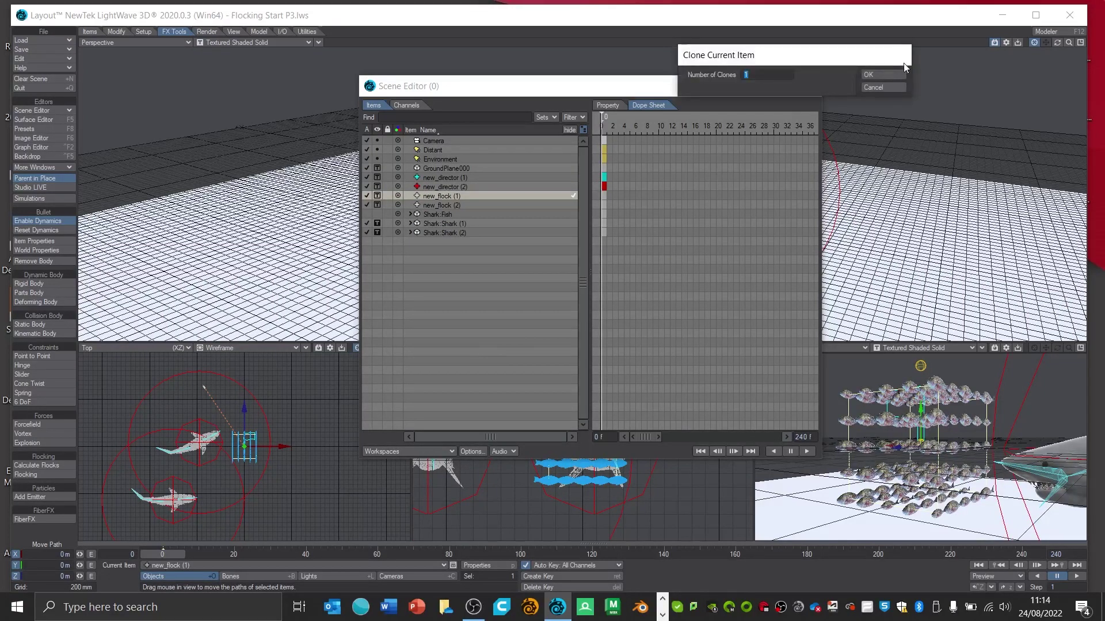
click(885, 78)
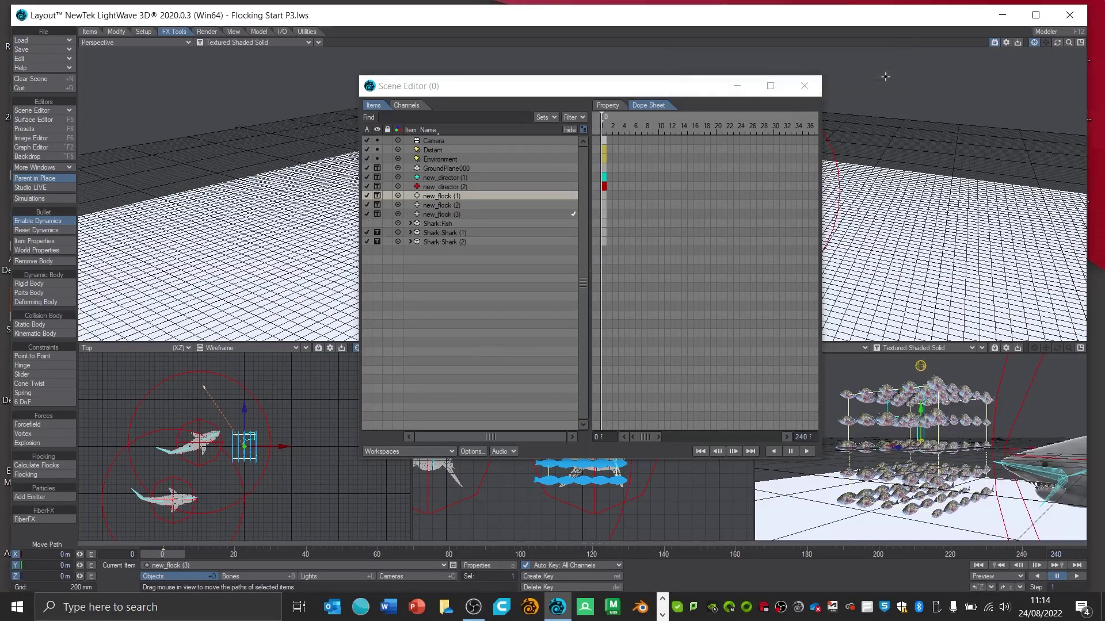
click(804, 87)
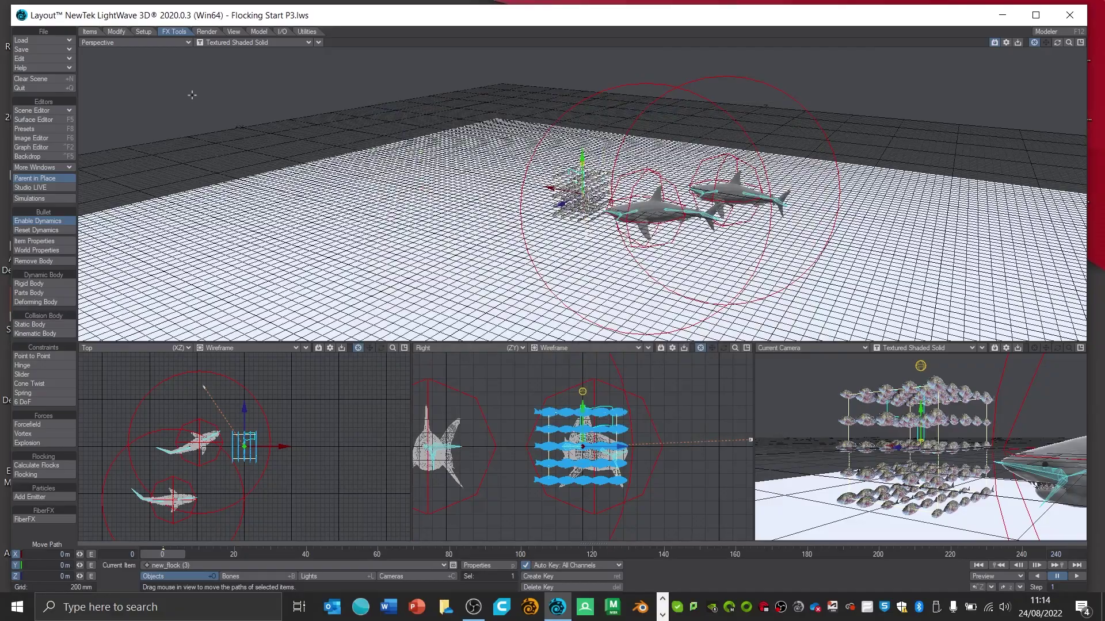
Step: Move new_flock (3)'s path beside the sharks with Move Path, then run Calculate Flocks
click(117, 31)
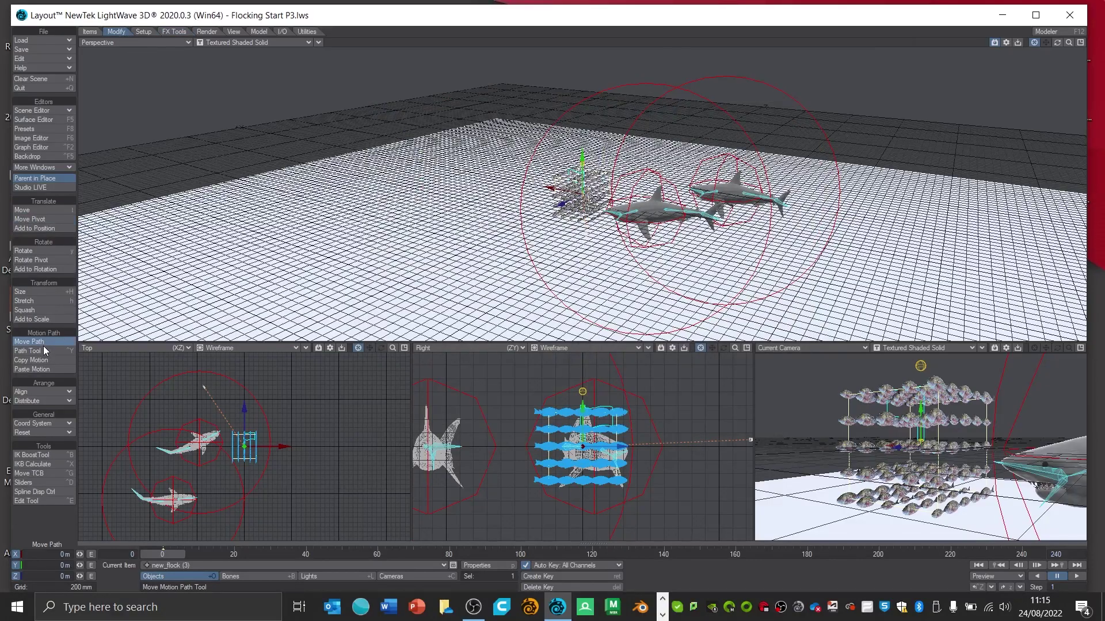
click(44, 344)
mouse_move(244, 407)
mouse_down()
mouse_move(282, 449)
mouse_move(254, 454)
mouse_move(325, 396)
mouse_up()
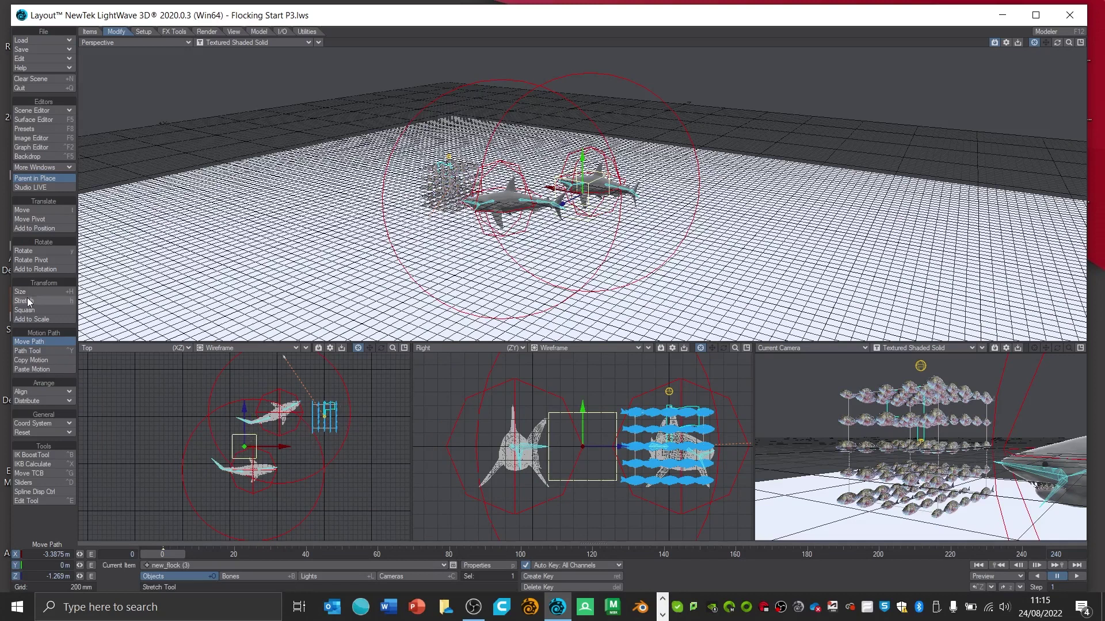
click(175, 31)
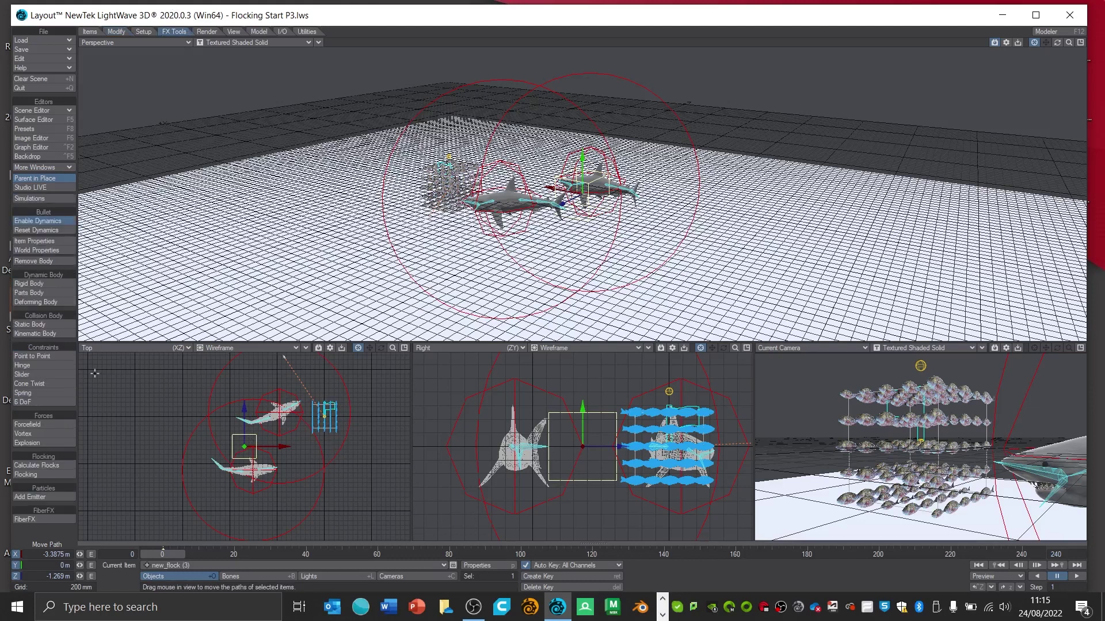
click(42, 466)
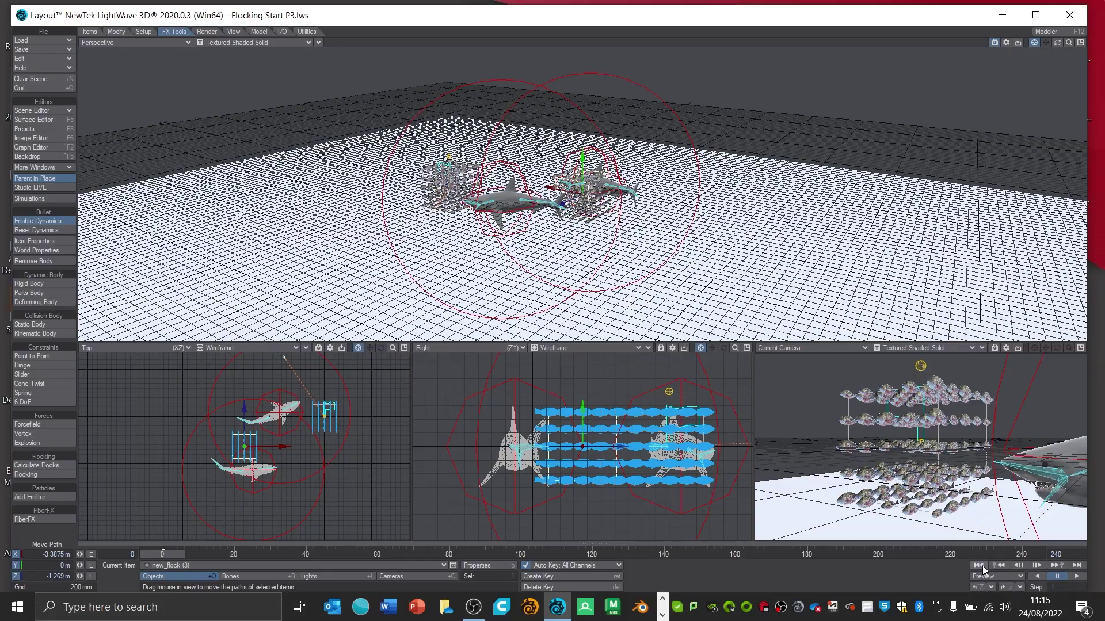
Step: Play the flocking animation and orbit the Perspective view closer and lower on the two sharks
click(1077, 576)
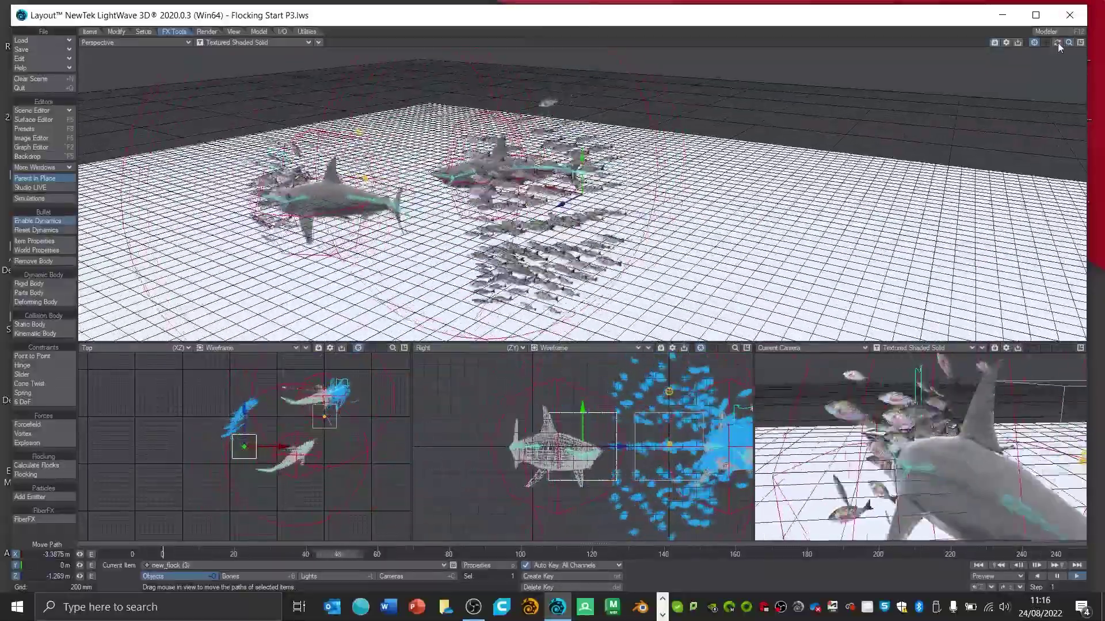
drag(1059, 47, 1060, 47)
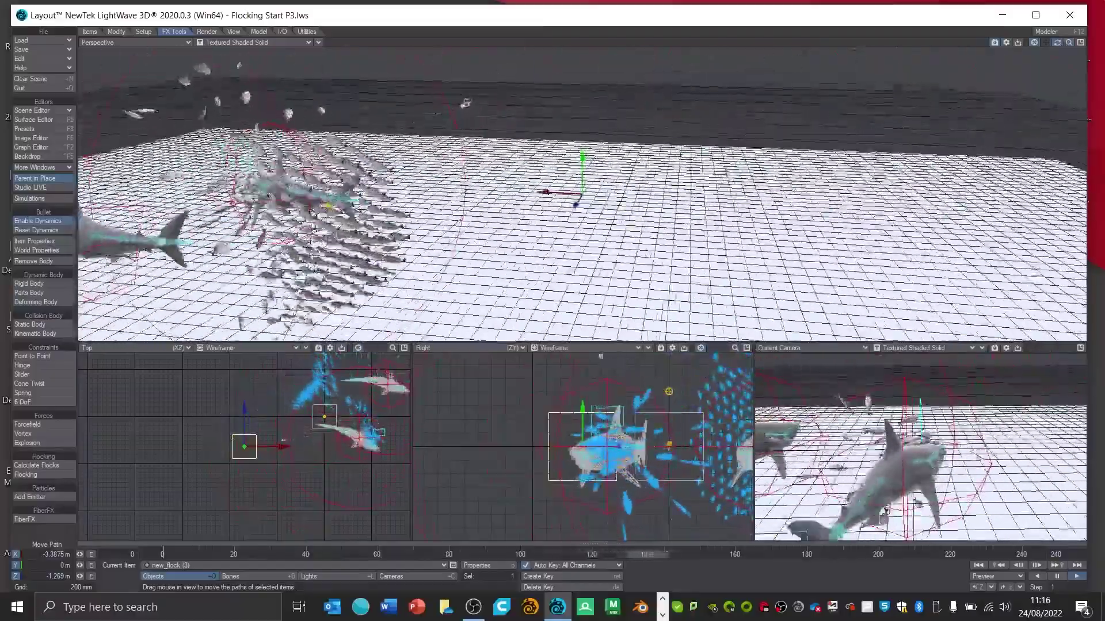
drag(1057, 42, 1057, 42)
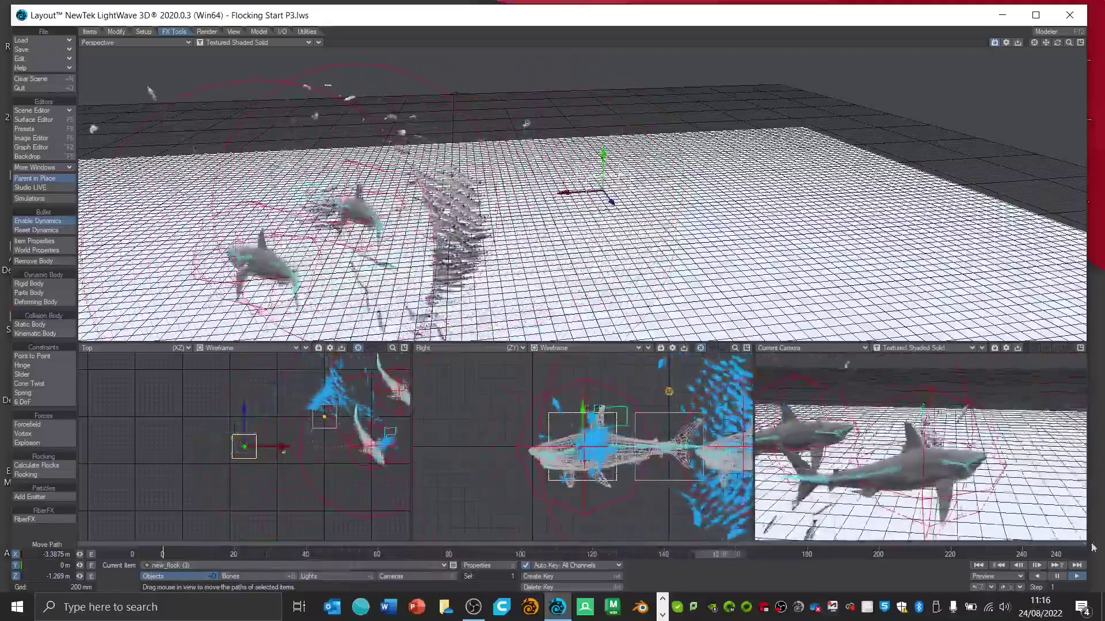
Step: In Flock_Master's Flocking settings, enable Use Variance for new_flock (3)
click(36, 475)
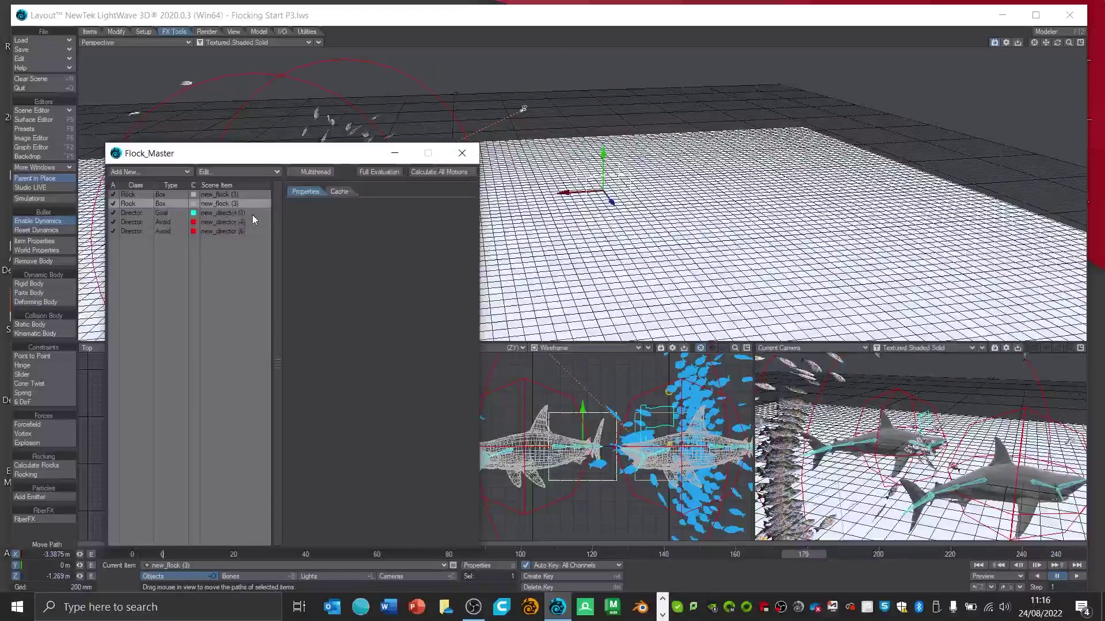
click(236, 206)
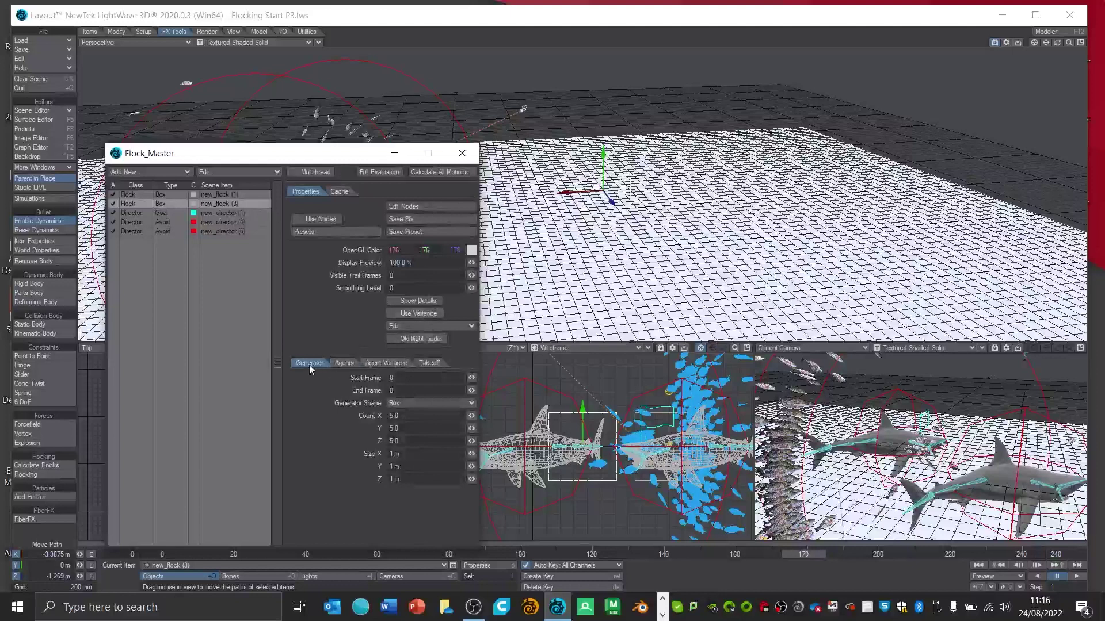
click(354, 365)
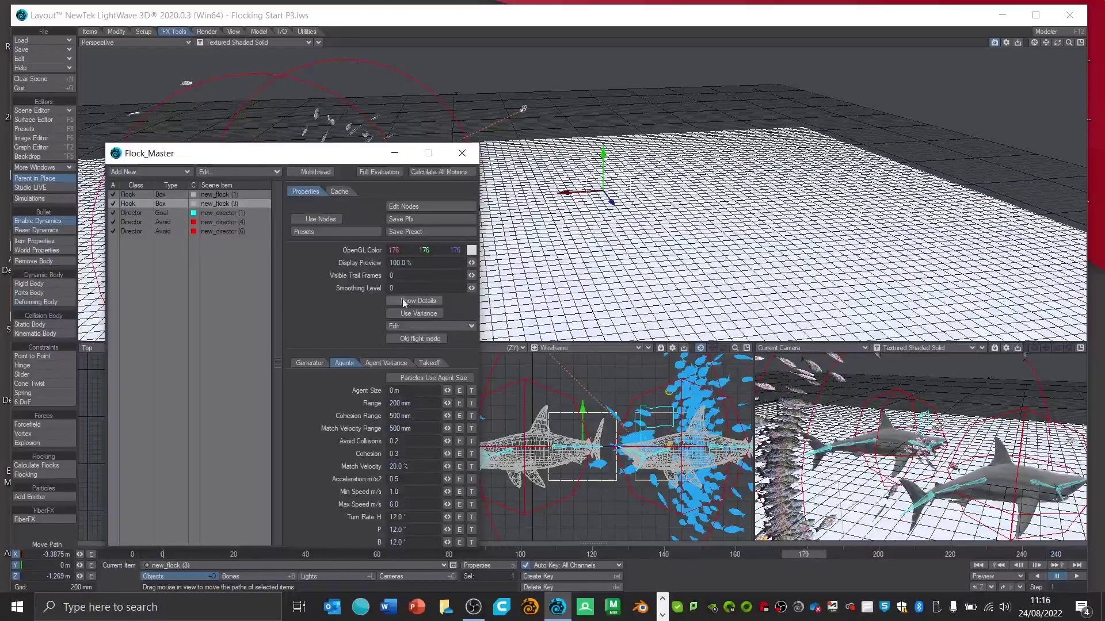
click(416, 313)
click(344, 364)
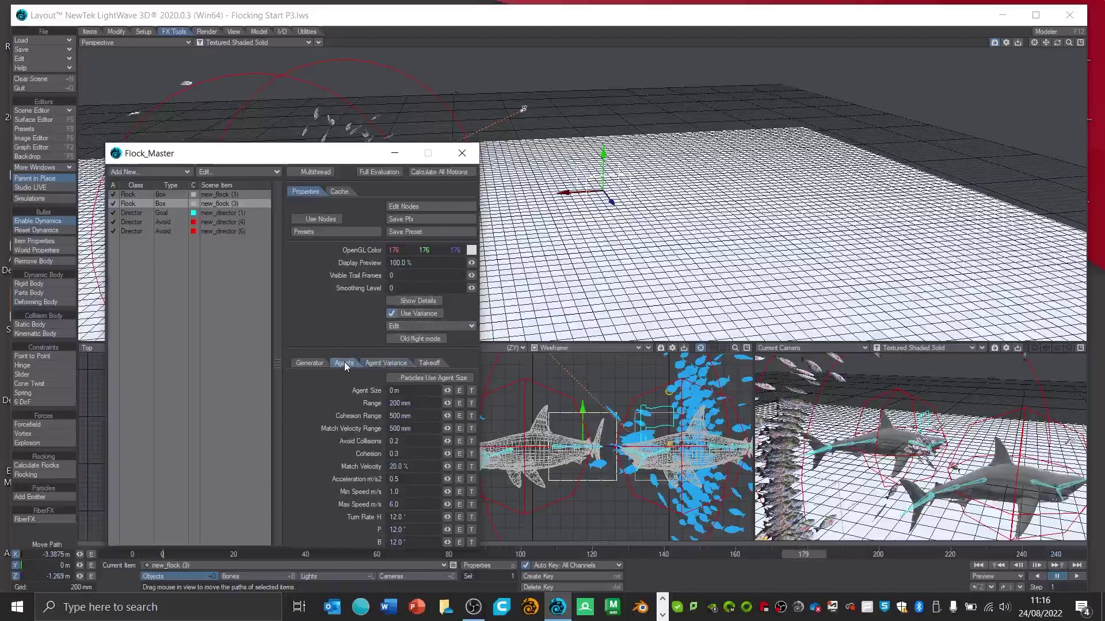
Step: Set the avoid range to 2.0 on directors new_director (4) and new_director (6)
click(227, 213)
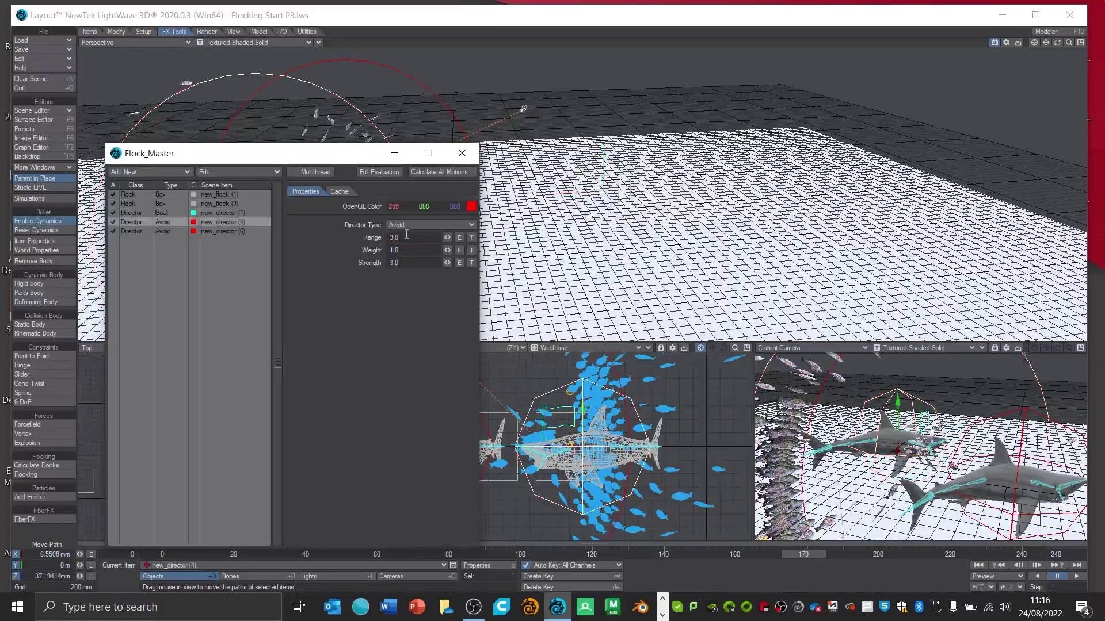
text(2)
key(Return)
click(246, 235)
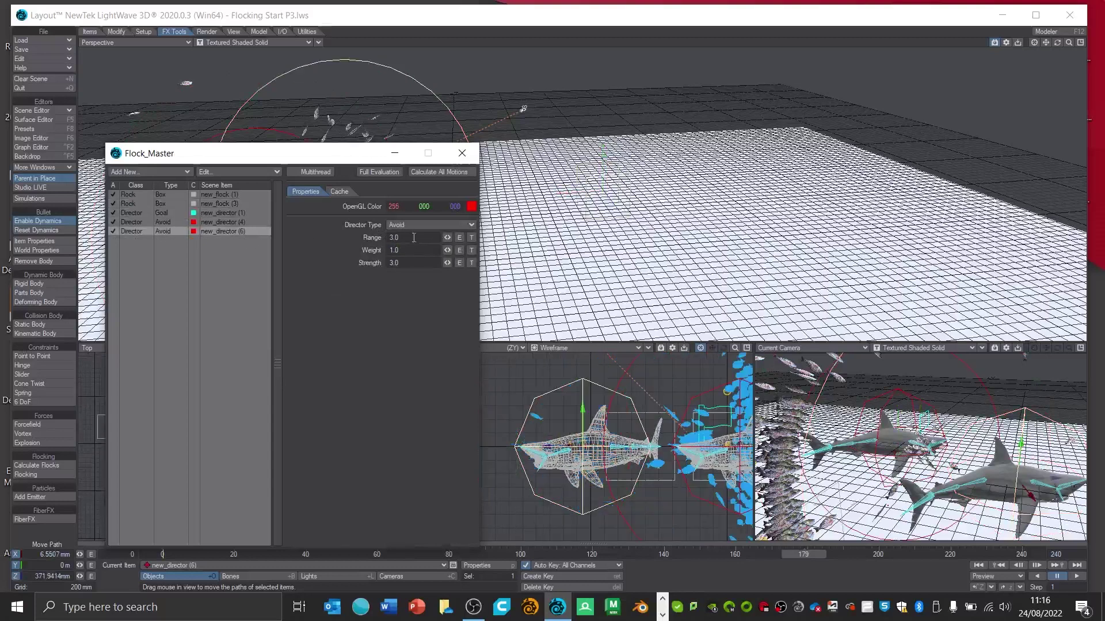
text(2)
key(Return)
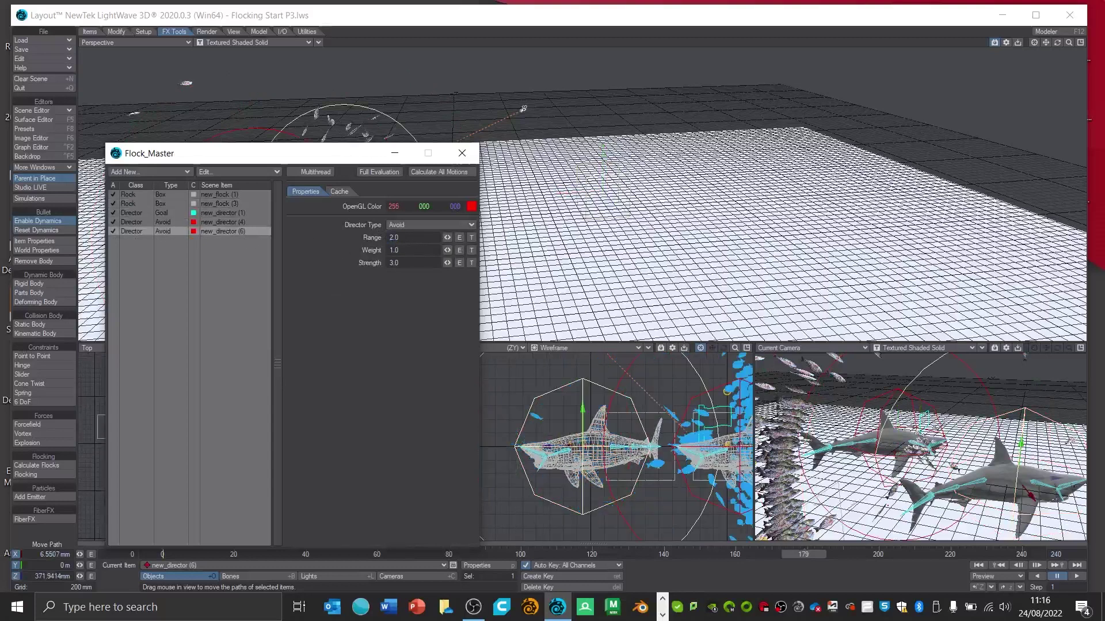
Step: Recalculate all flock motions, close the flocking settings, and rewind to frame 0
click(418, 171)
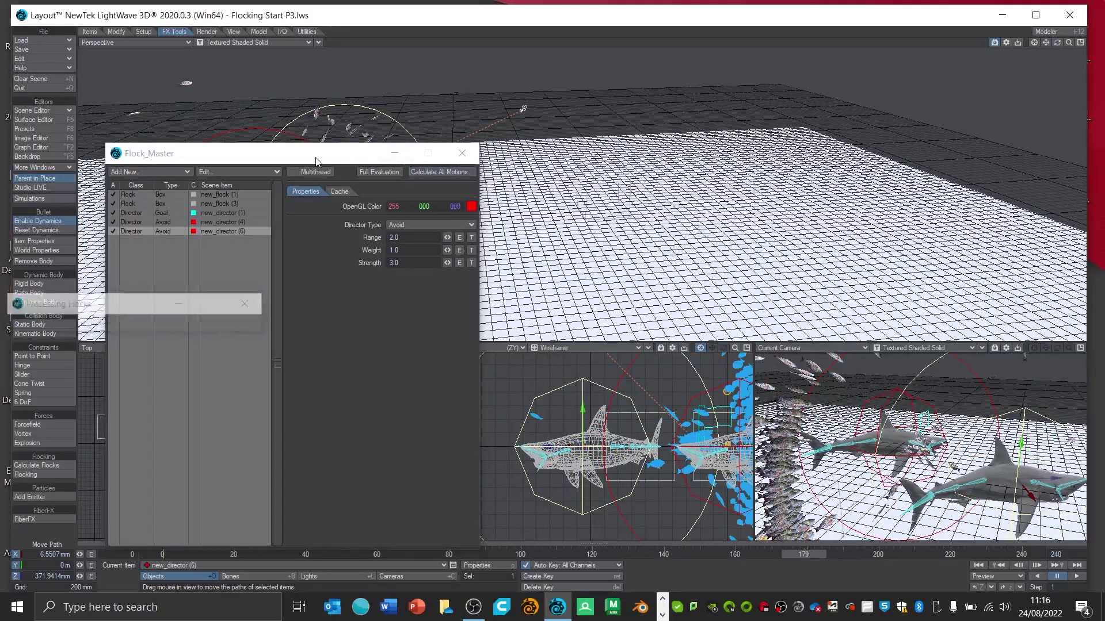
click(462, 154)
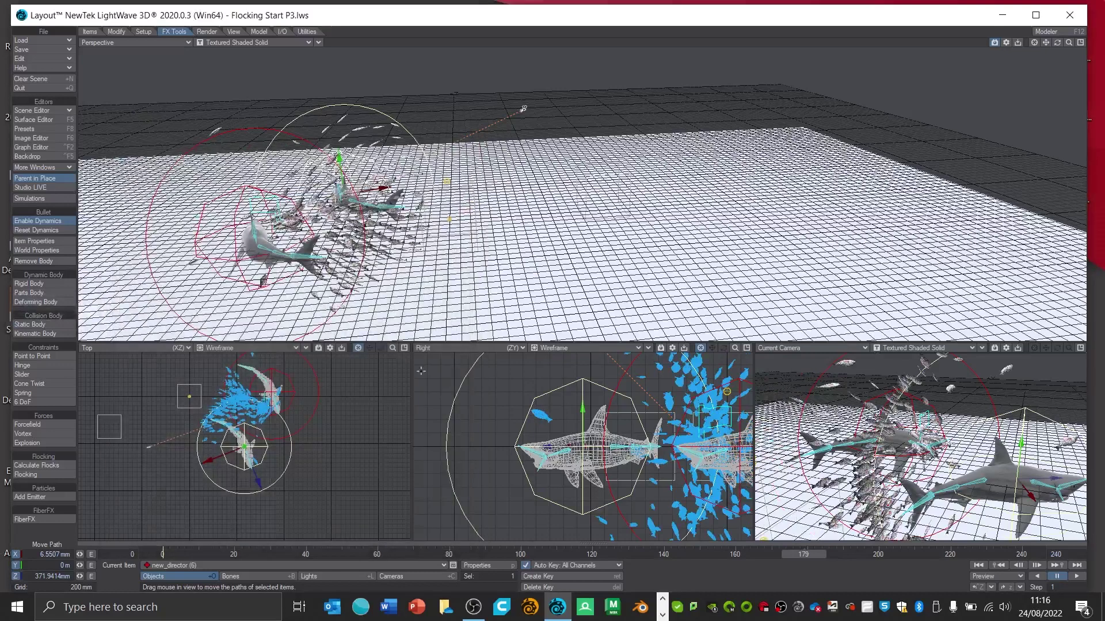
click(160, 550)
Step: Play the recalculated animation, zooming and orbiting the Perspective view to follow the fish around both sharks
click(1075, 575)
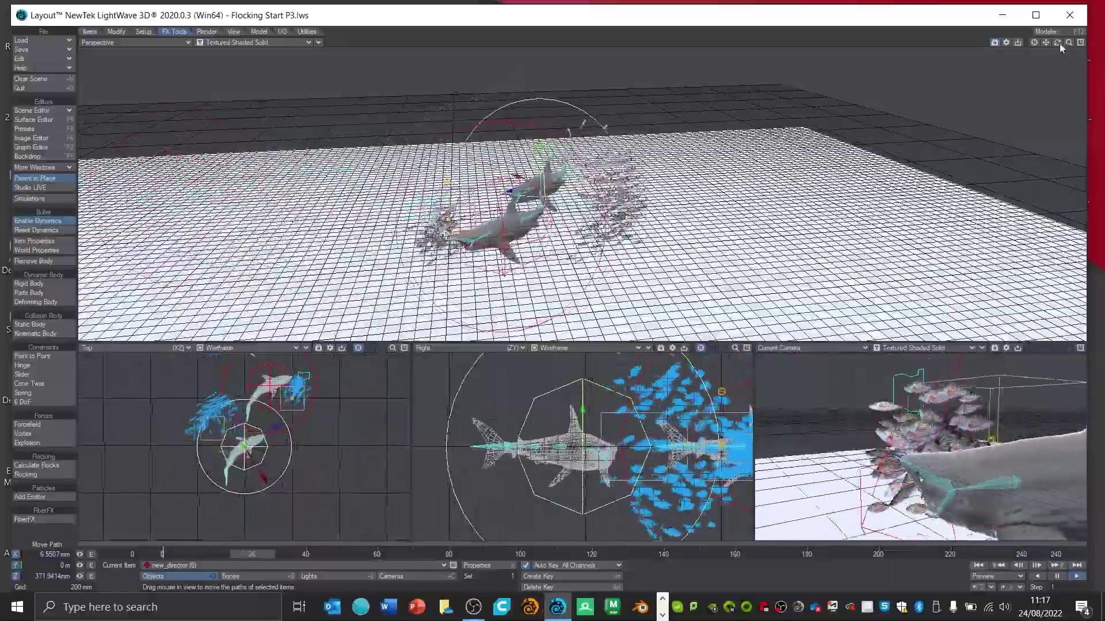
drag(1069, 49, 1069, 81)
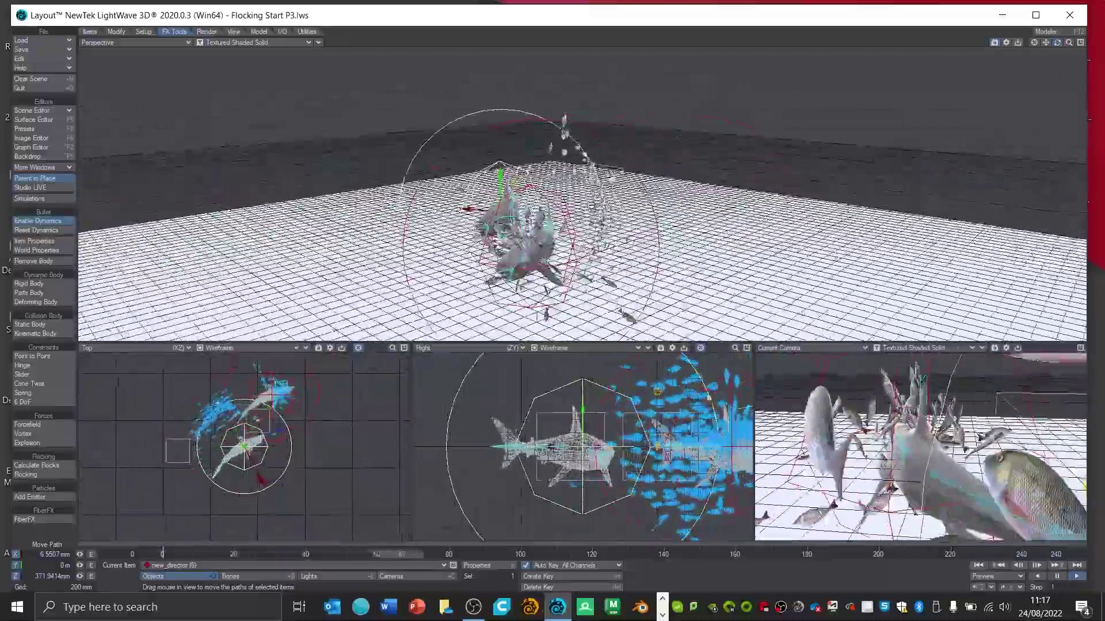
alt+drag(748, 115, 794, 114)
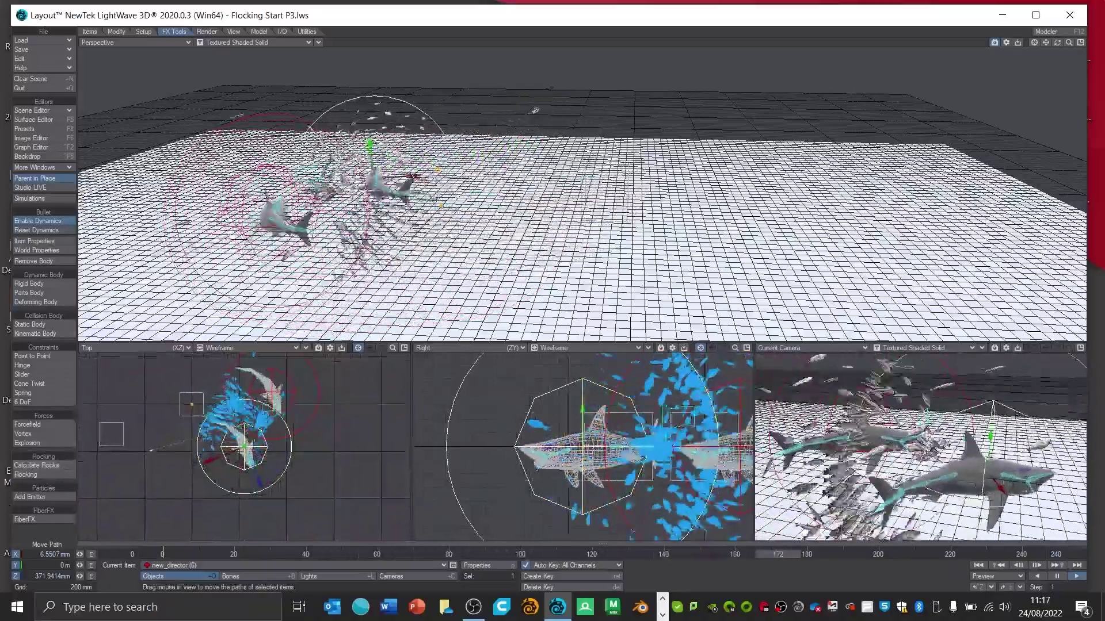
click(39, 475)
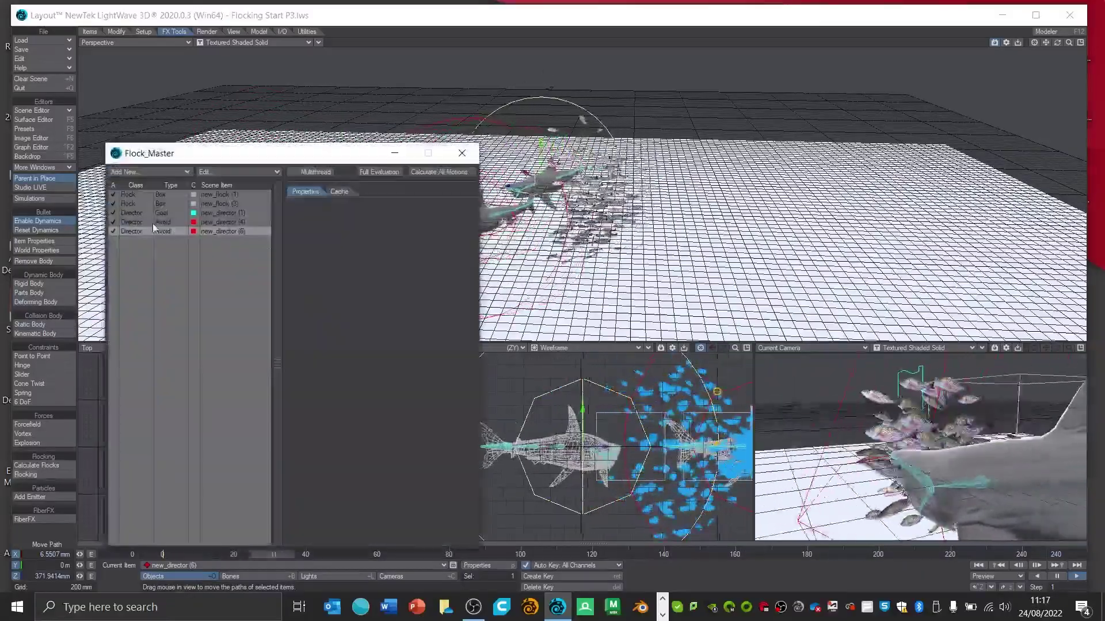
click(225, 205)
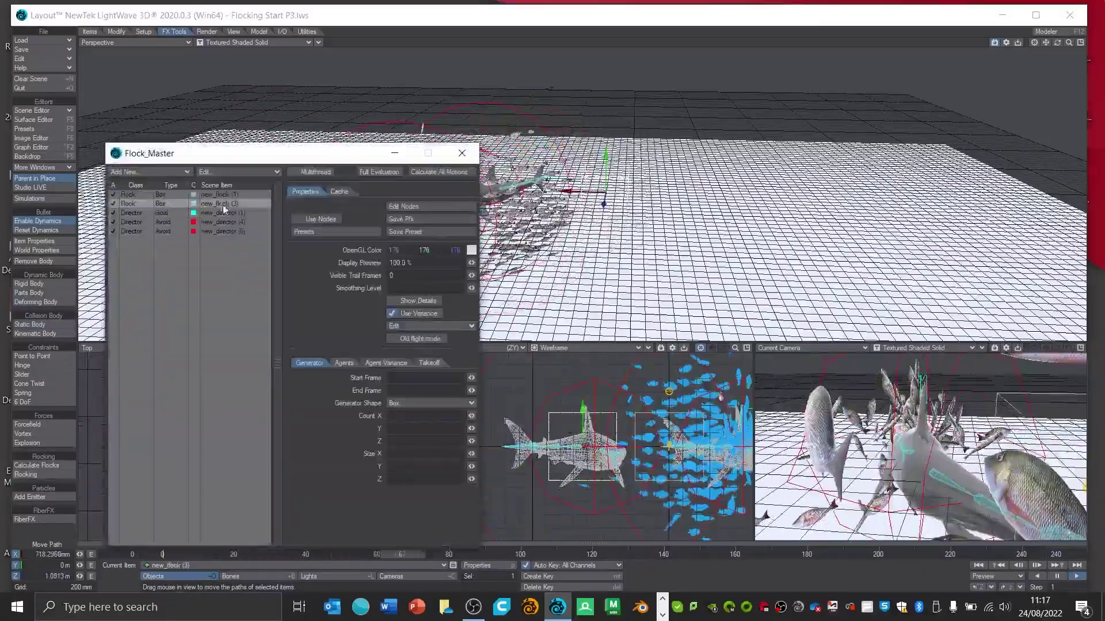
click(223, 213)
click(222, 224)
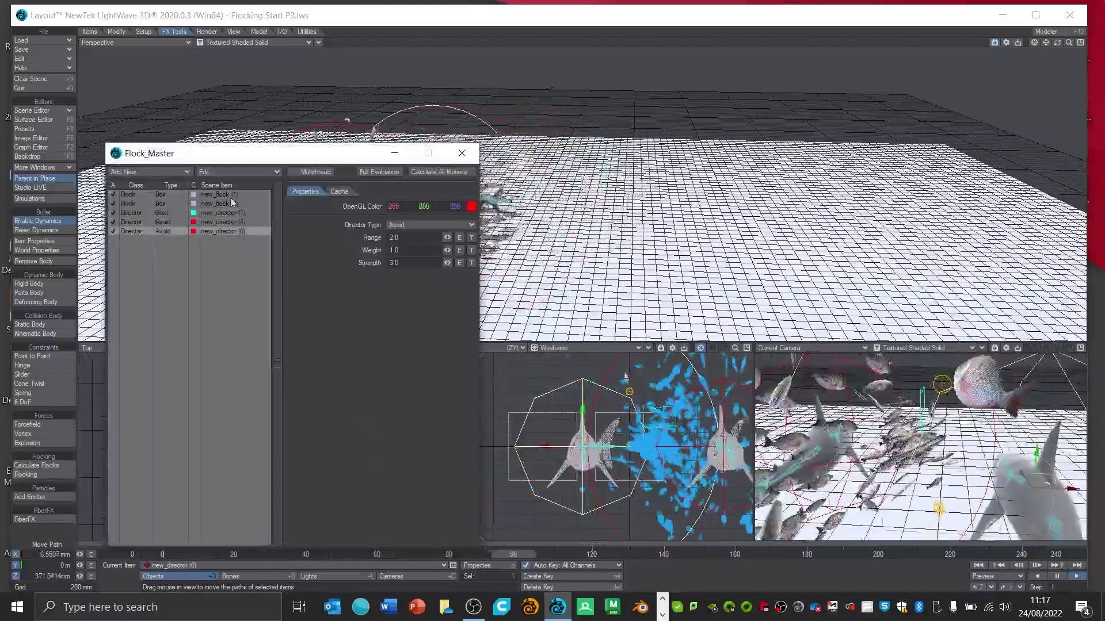
drag(179, 153, 646, 71)
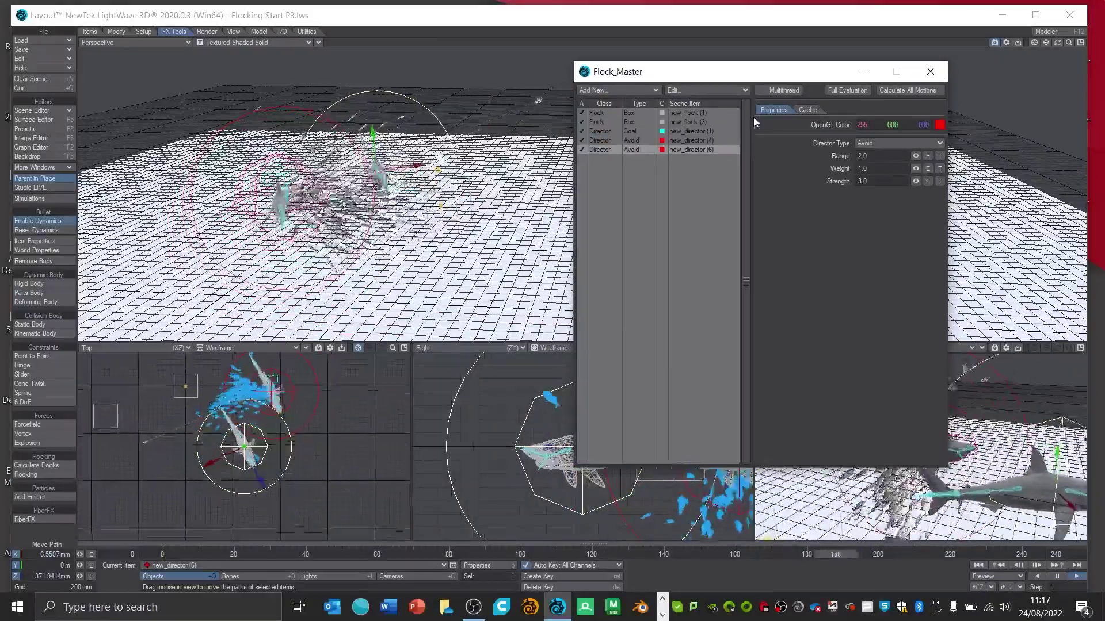
click(695, 119)
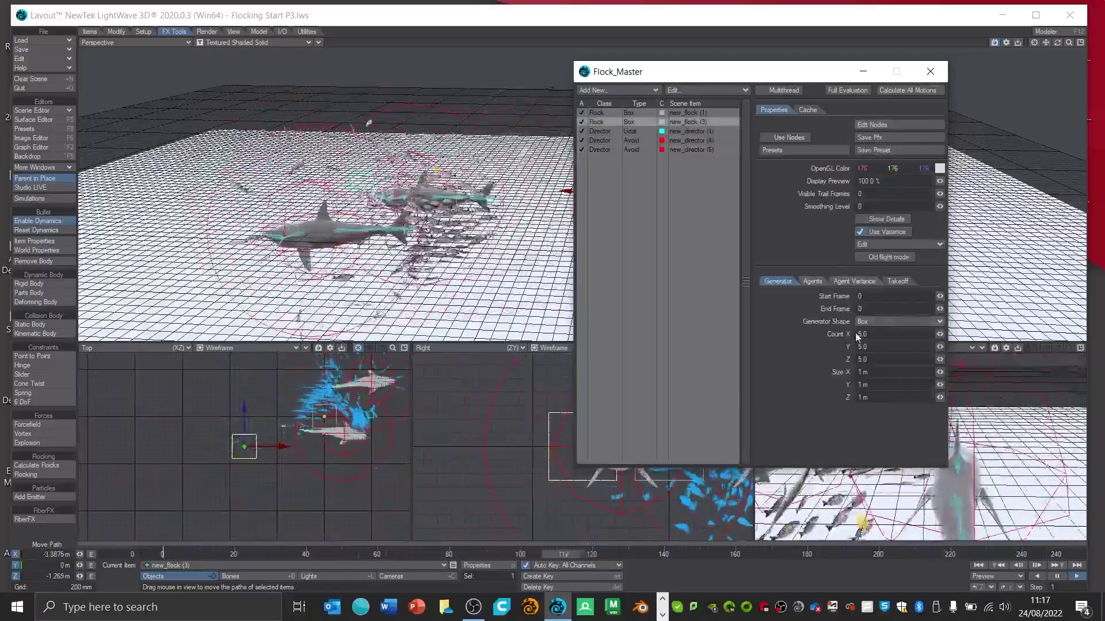
click(930, 71)
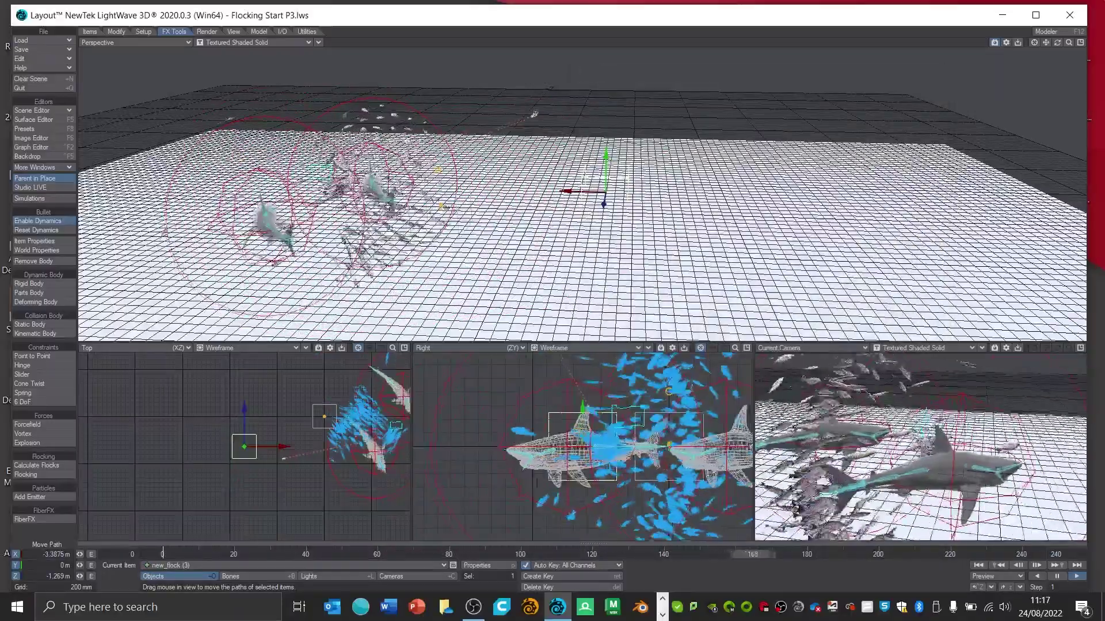